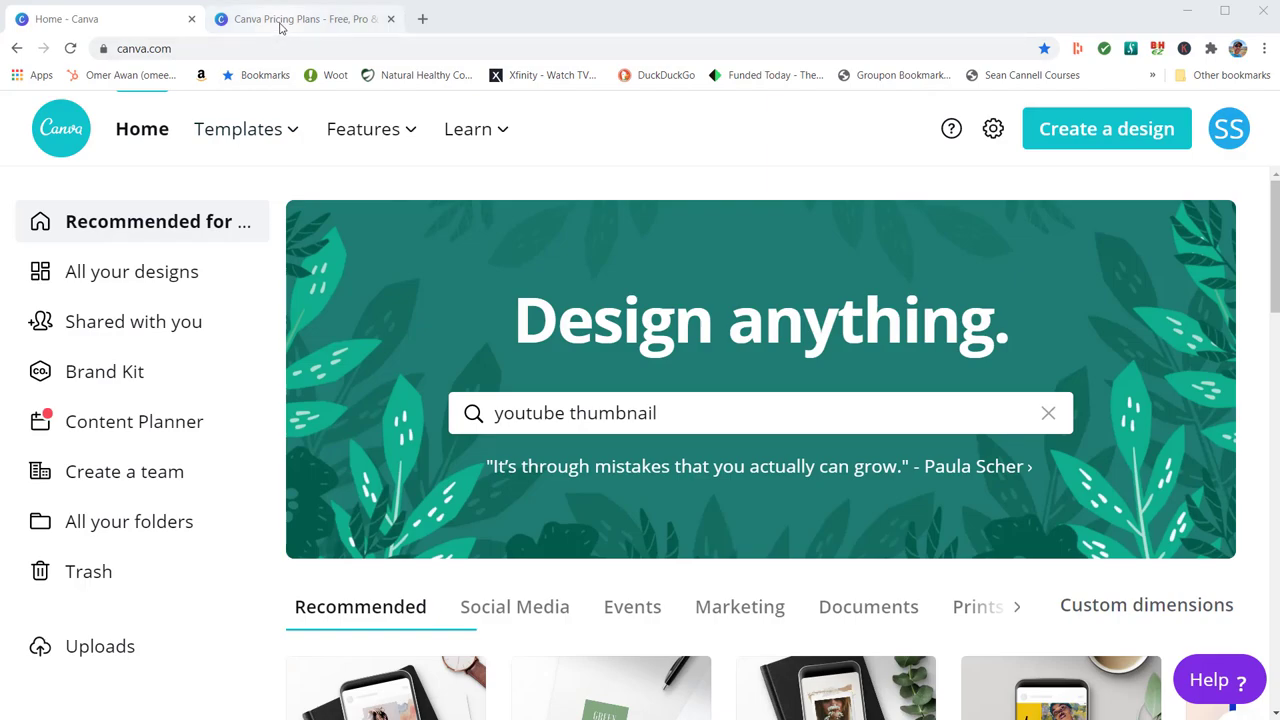
- Look over the Canva pricing plans page
{"action": "left_click", "coordinate": [280, 24]}
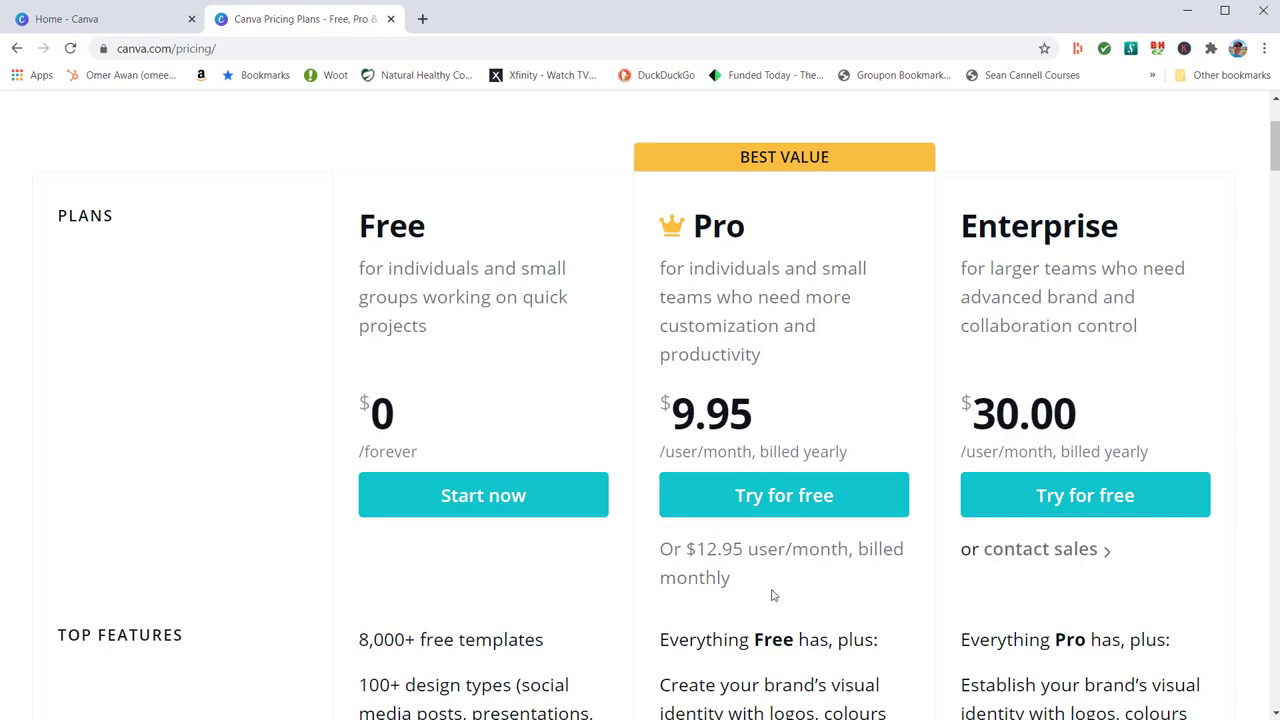
{"action": "scroll", "coordinate": [772, 590], "scroll_direction": "down", "scroll_amount": 10}
{"action": "scroll", "coordinate": [783, 547], "scroll_direction": "up", "scroll_amount": 4}
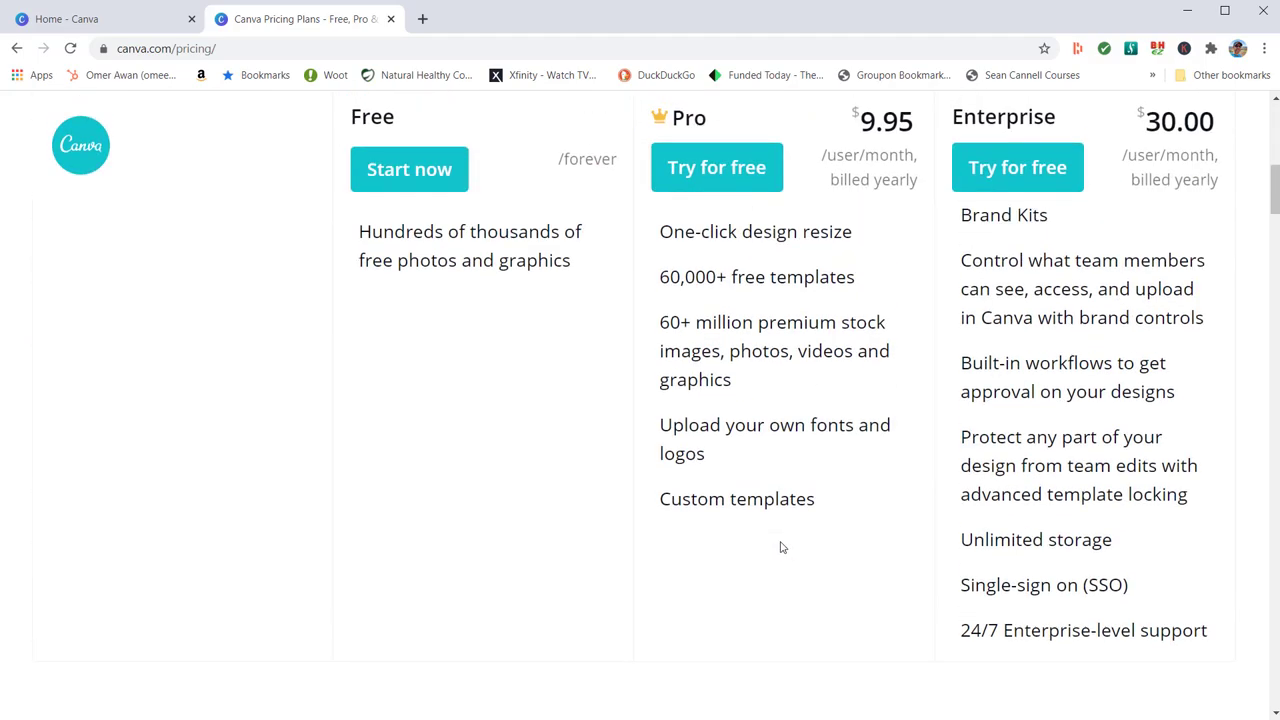
{"action": "scroll", "coordinate": [789, 540], "scroll_direction": "down", "scroll_amount": 2}
{"action": "scroll", "coordinate": [796, 543], "scroll_direction": "down", "scroll_amount": 9}
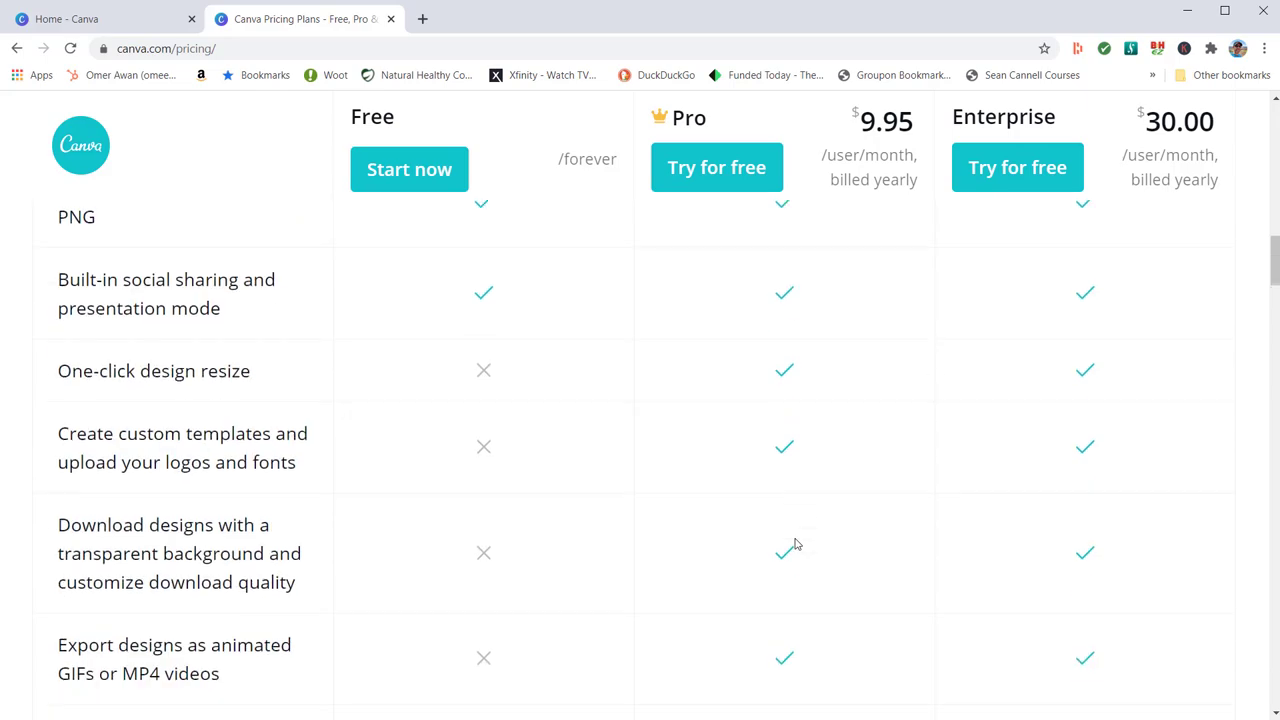
{"action": "scroll", "coordinate": [796, 543], "scroll_direction": "down", "scroll_amount": 2}
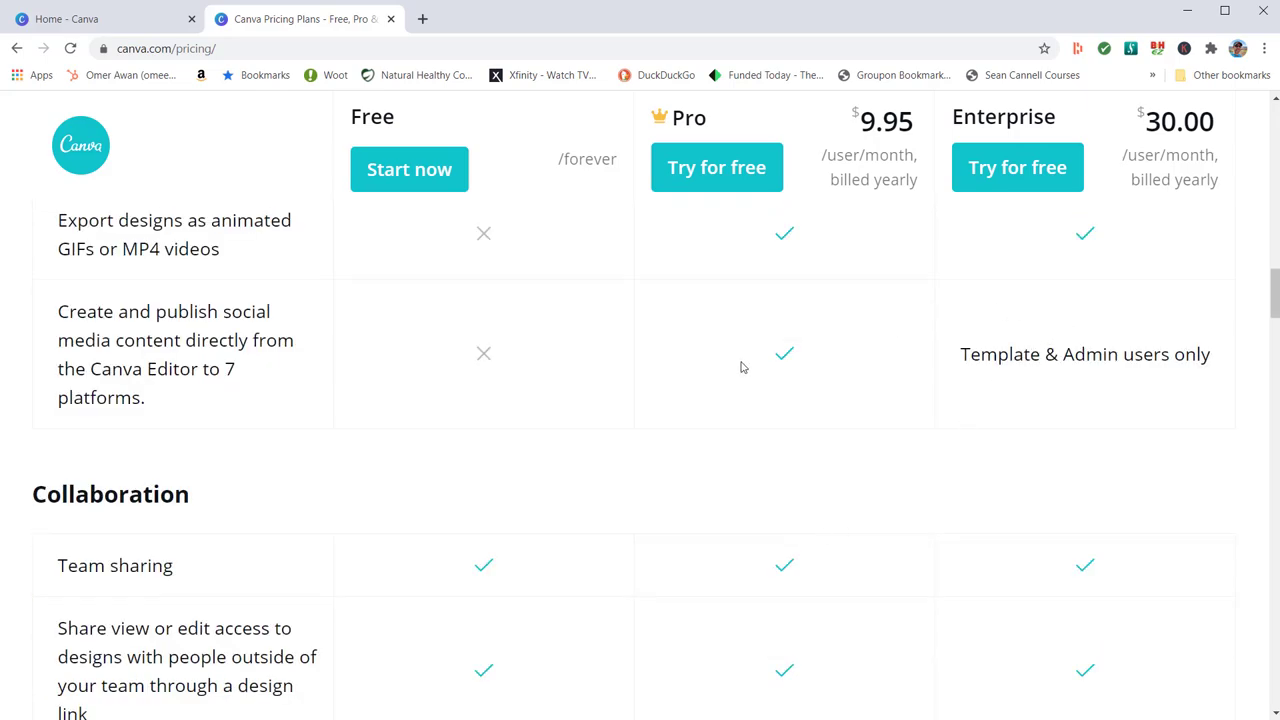
{"action": "scroll", "coordinate": [754, 409], "scroll_direction": "down", "scroll_amount": 8}
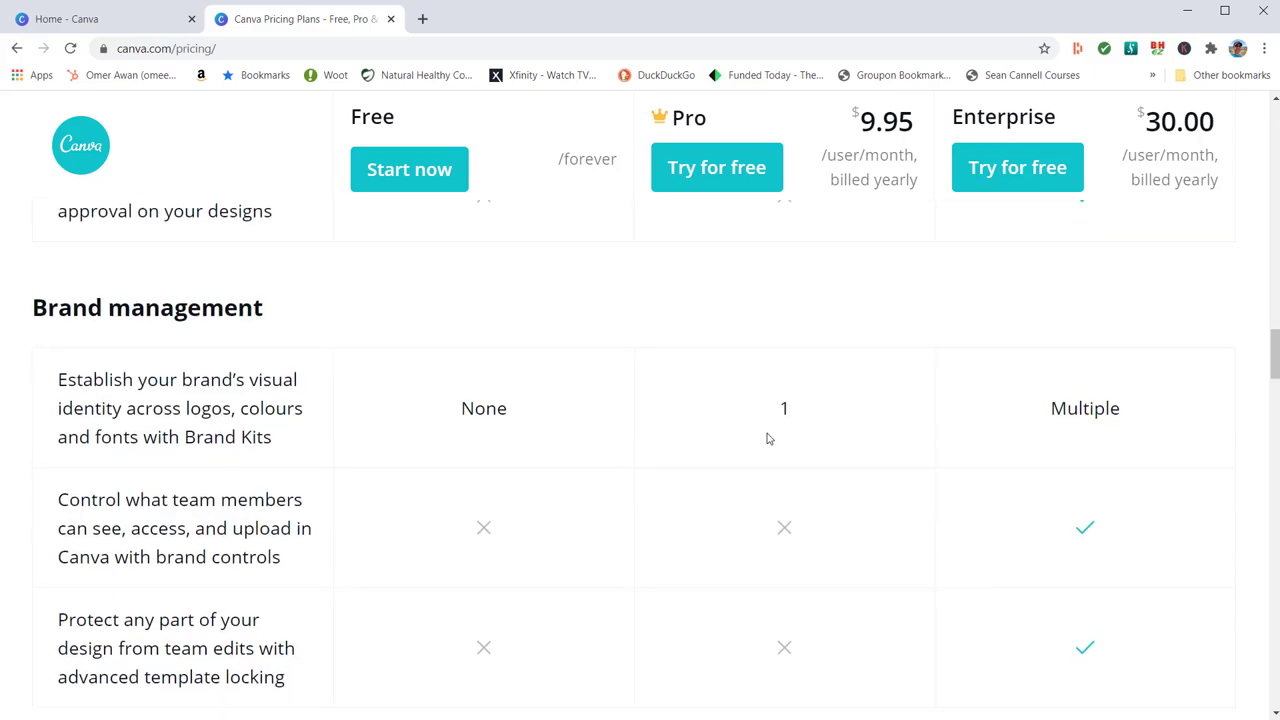
{"action": "scroll", "coordinate": [766, 437], "scroll_direction": "up", "scroll_amount": 5}
{"action": "scroll", "coordinate": [766, 443], "scroll_direction": "down", "scroll_amount": 5}
{"action": "scroll", "coordinate": [766, 450], "scroll_direction": "up", "scroll_amount": 20}
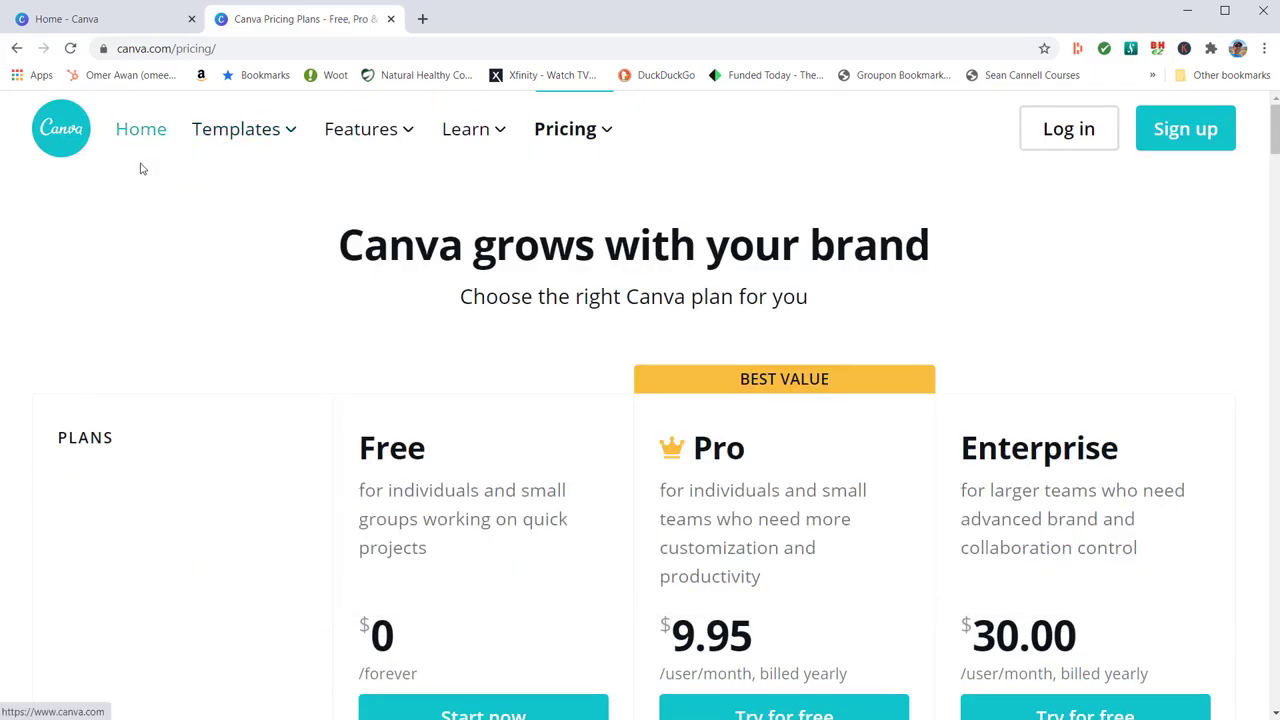
- From the home page, start a new blank 1280 × 720 px YouTube Thumbnail design
{"action": "left_click", "coordinate": [96, 20]}
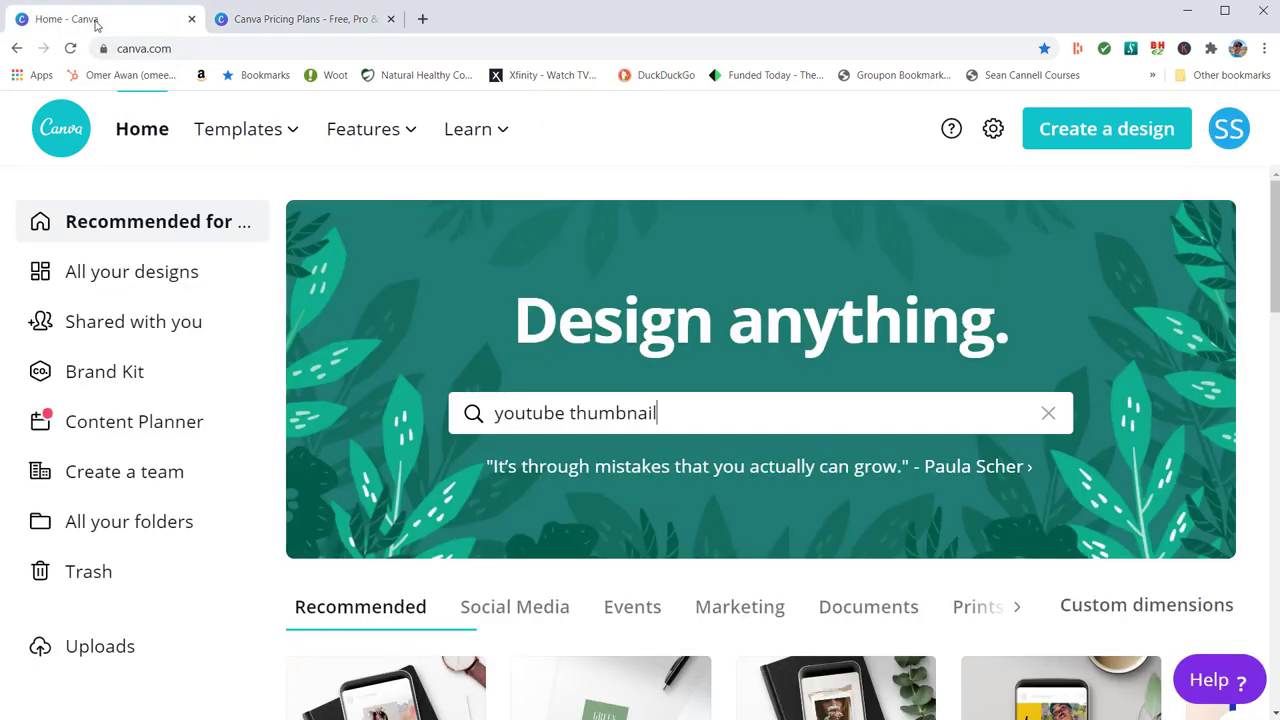
{"action": "left_click", "coordinate": [1105, 128]}
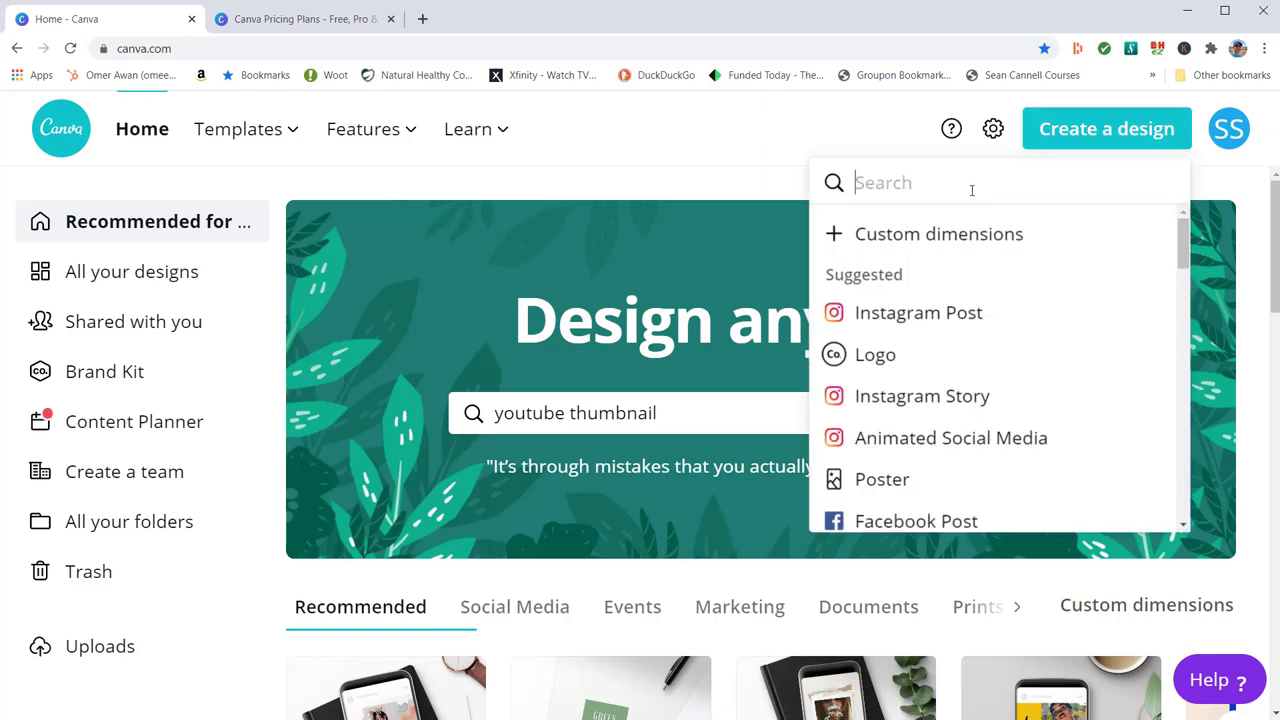
{"action": "type", "text": "you"}
{"action": "key", "text": "Down"}
{"action": "key", "text": "Down"}
{"action": "key", "text": "Down"}
{"action": "key", "text": "Down"}
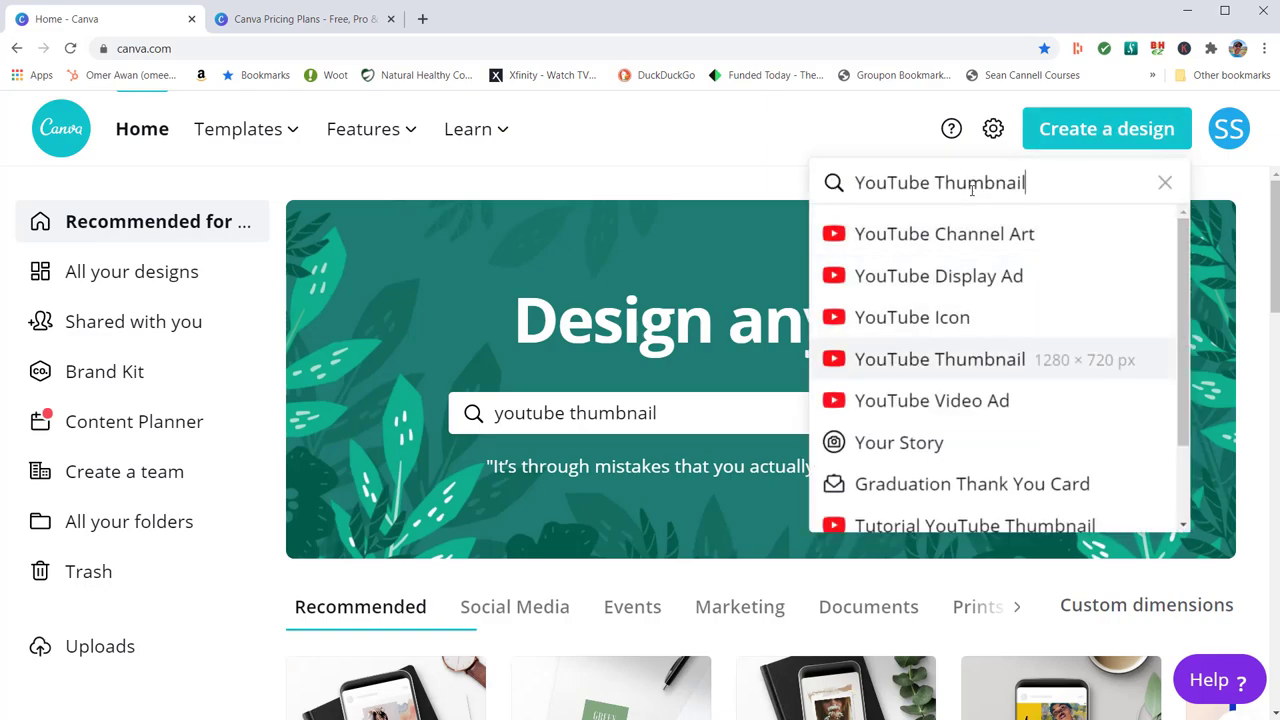
{"action": "key", "text": "Return"}
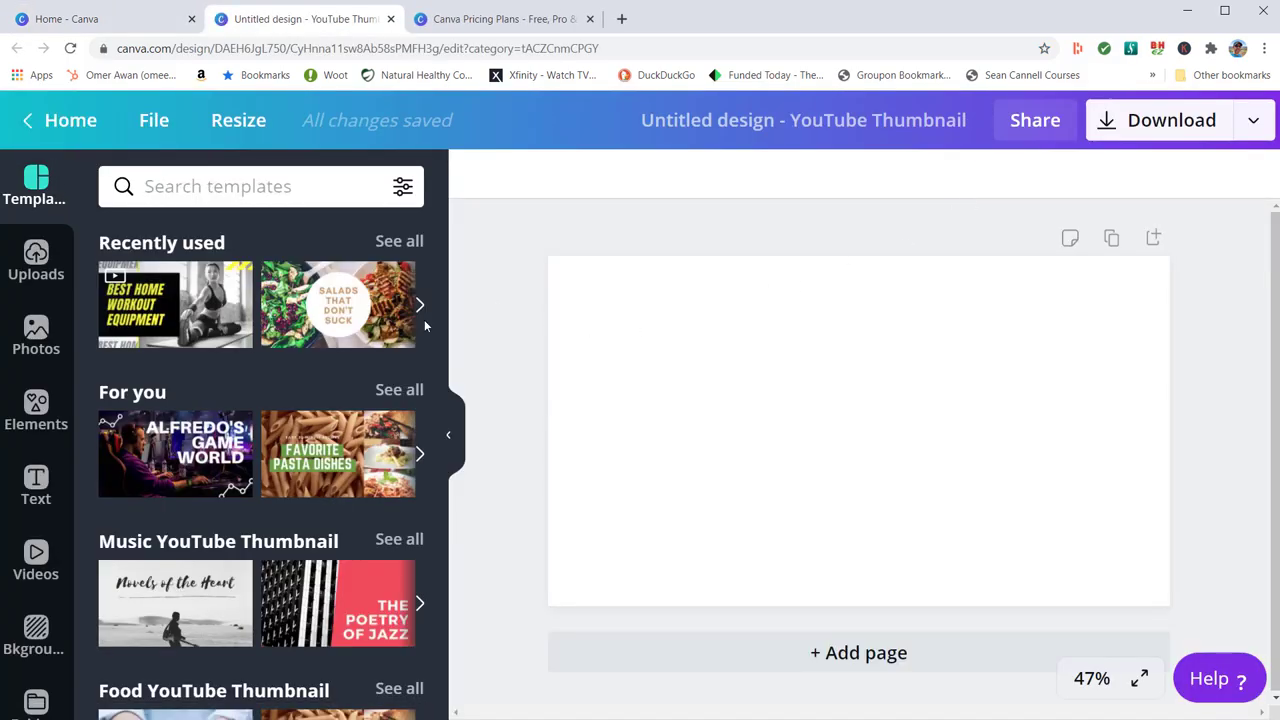
- Apply the Salads template and delete the photo from its left grid cell
{"action": "left_click", "coordinate": [335, 343]}
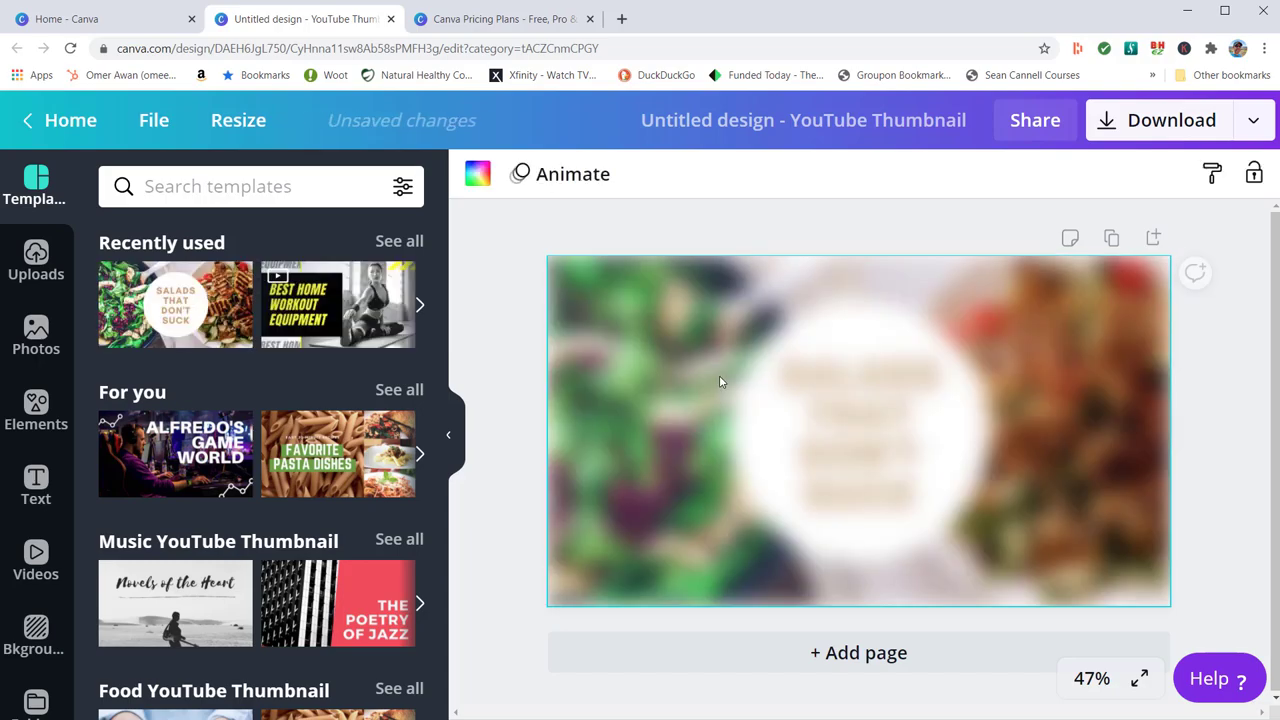
{"action": "left_click", "coordinate": [845, 385]}
{"action": "left_click", "coordinate": [877, 345]}
{"action": "left_click", "coordinate": [1026, 347]}
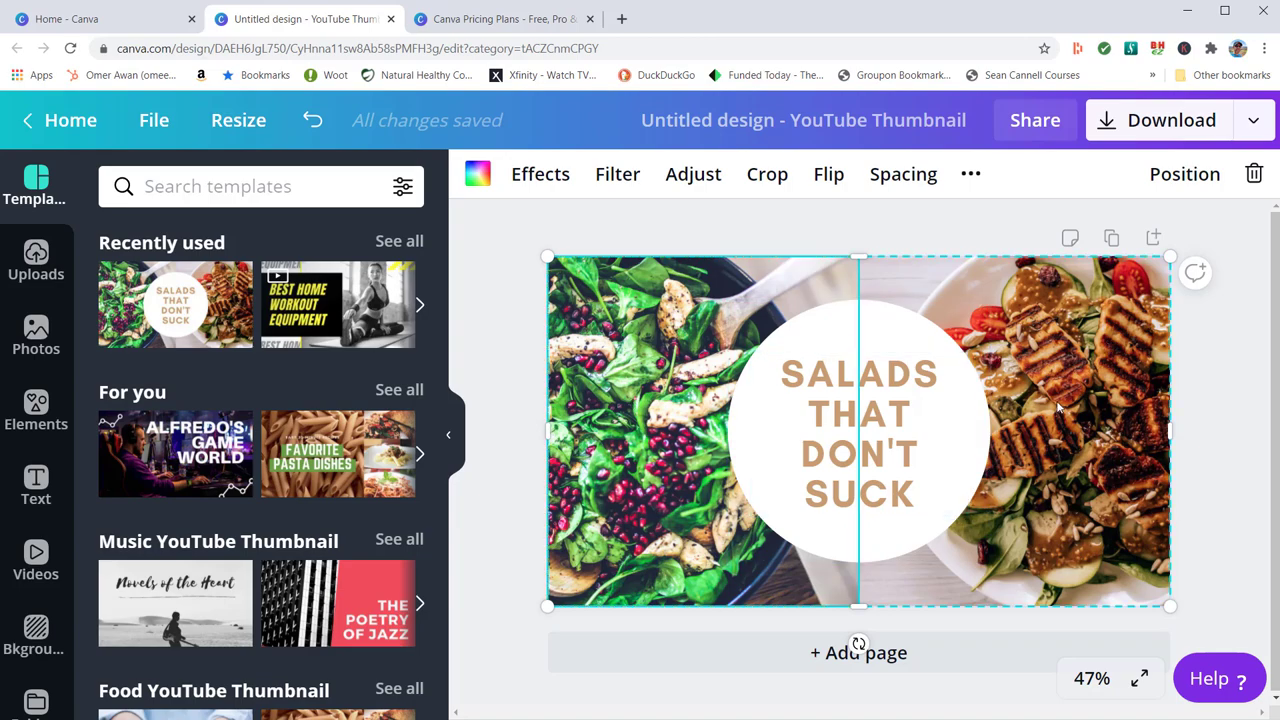
{"action": "left_click", "coordinate": [1254, 174]}
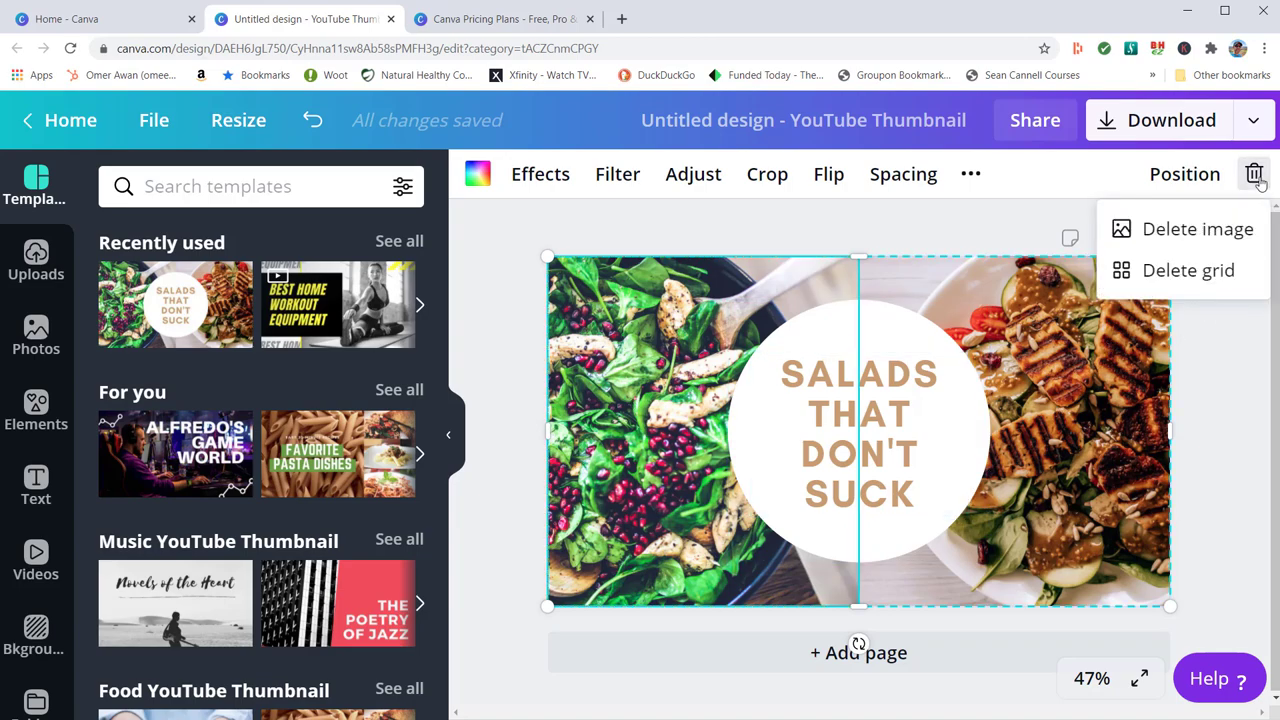
{"action": "left_click", "coordinate": [1197, 229]}
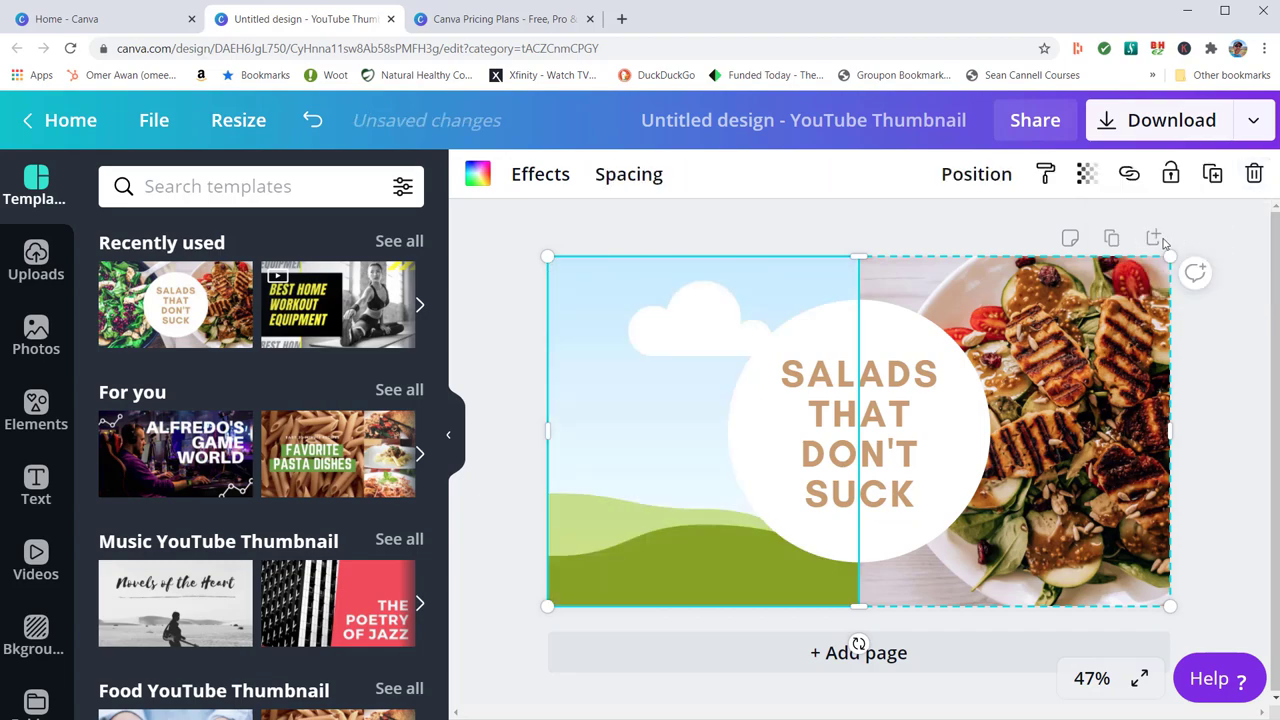
- Select the template's parts, then undo the edits back to an empty canvas
{"action": "left_click", "coordinate": [978, 322]}
{"action": "left_click", "coordinate": [993, 425]}
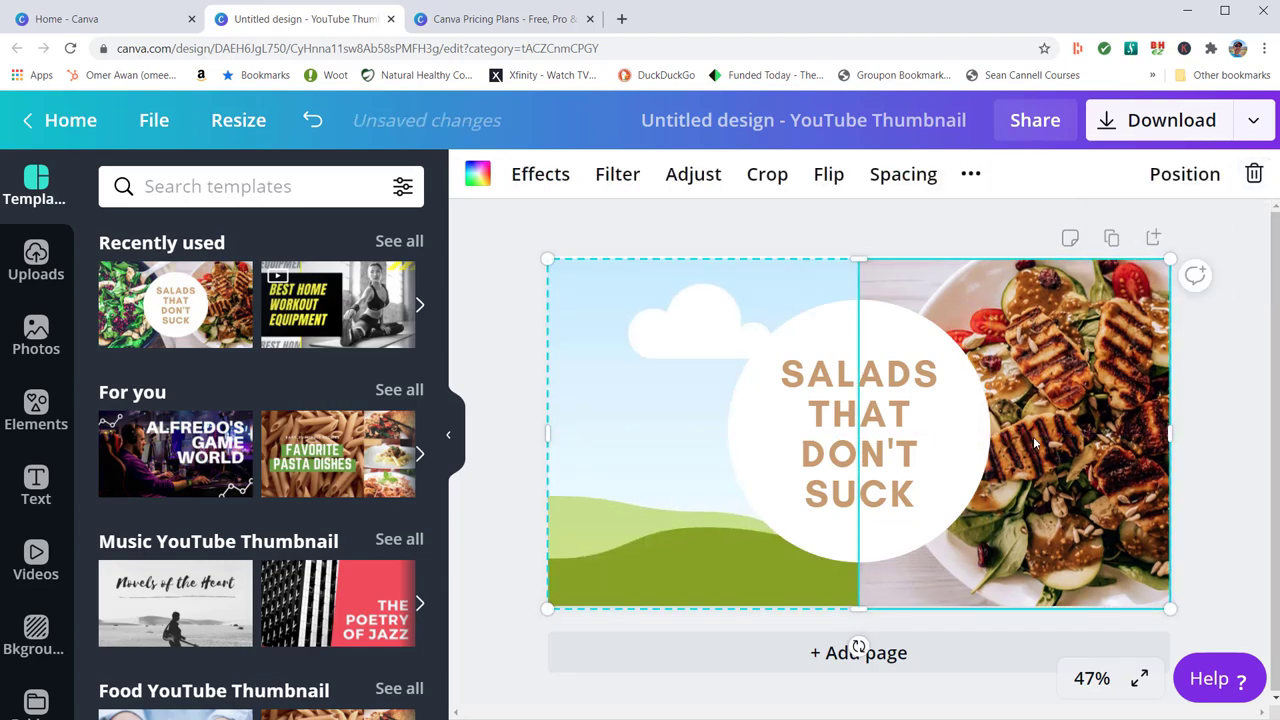
{"action": "left_click", "coordinate": [779, 519]}
{"action": "left_click", "coordinate": [706, 547]}
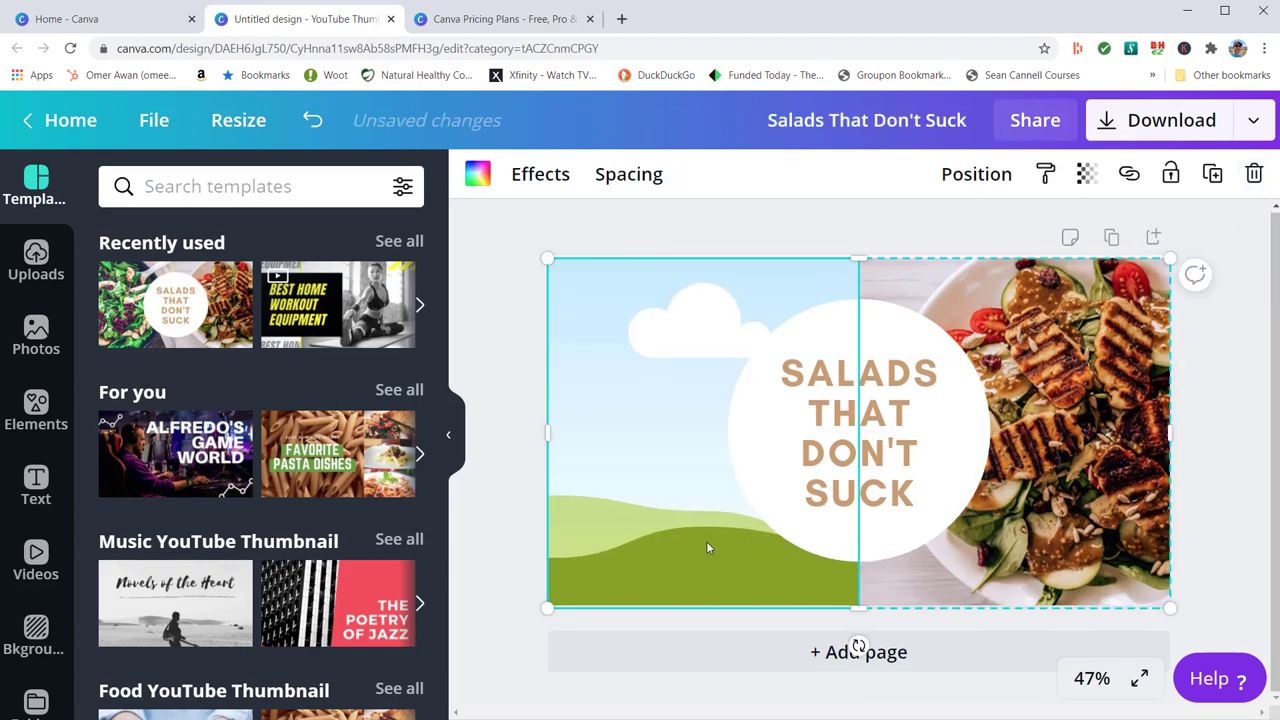
{"action": "left_click", "coordinate": [1067, 543]}
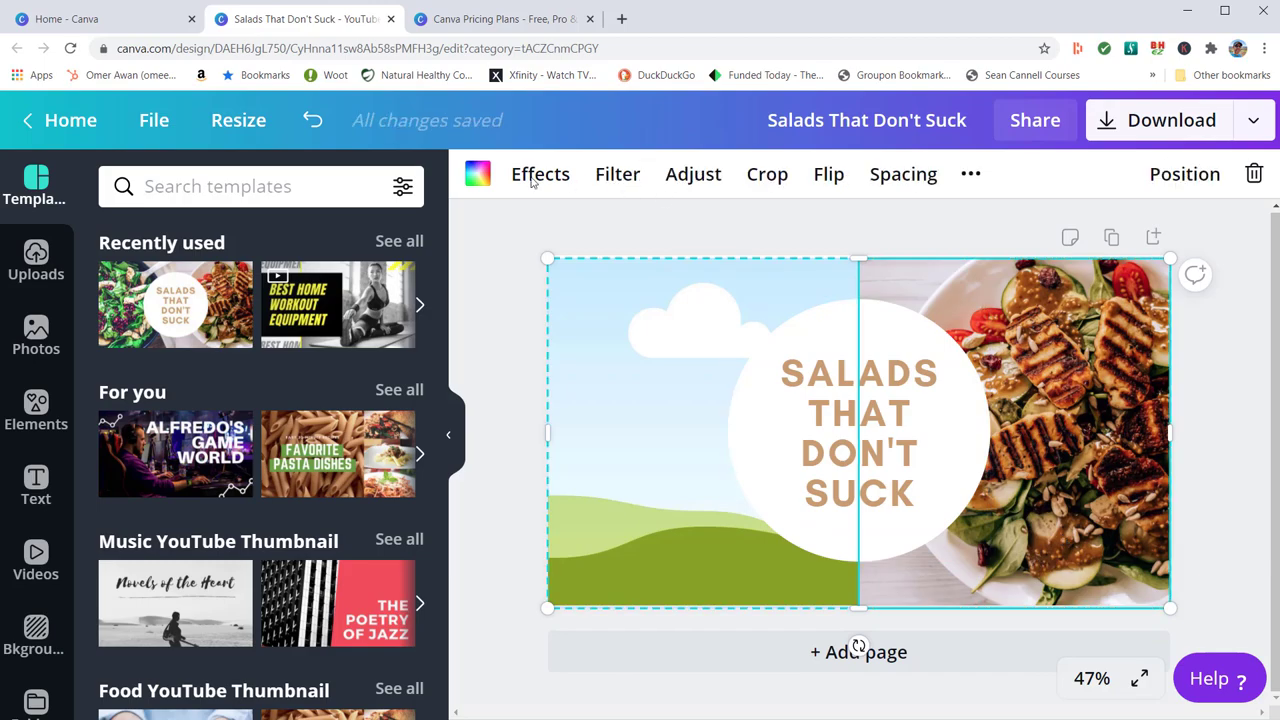
{"action": "left_click", "coordinate": [312, 128]}
{"action": "left_click", "coordinate": [312, 130]}
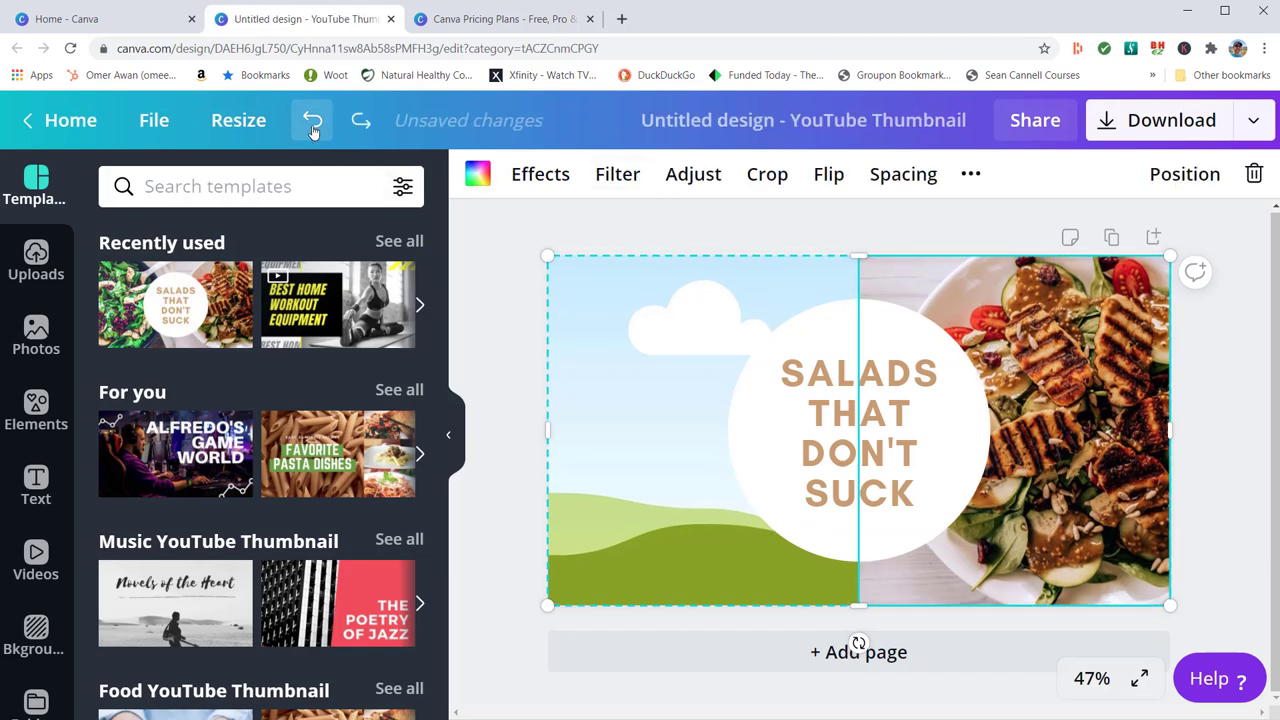
{"action": "left_click", "coordinate": [313, 131]}
{"action": "left_click", "coordinate": [312, 128]}
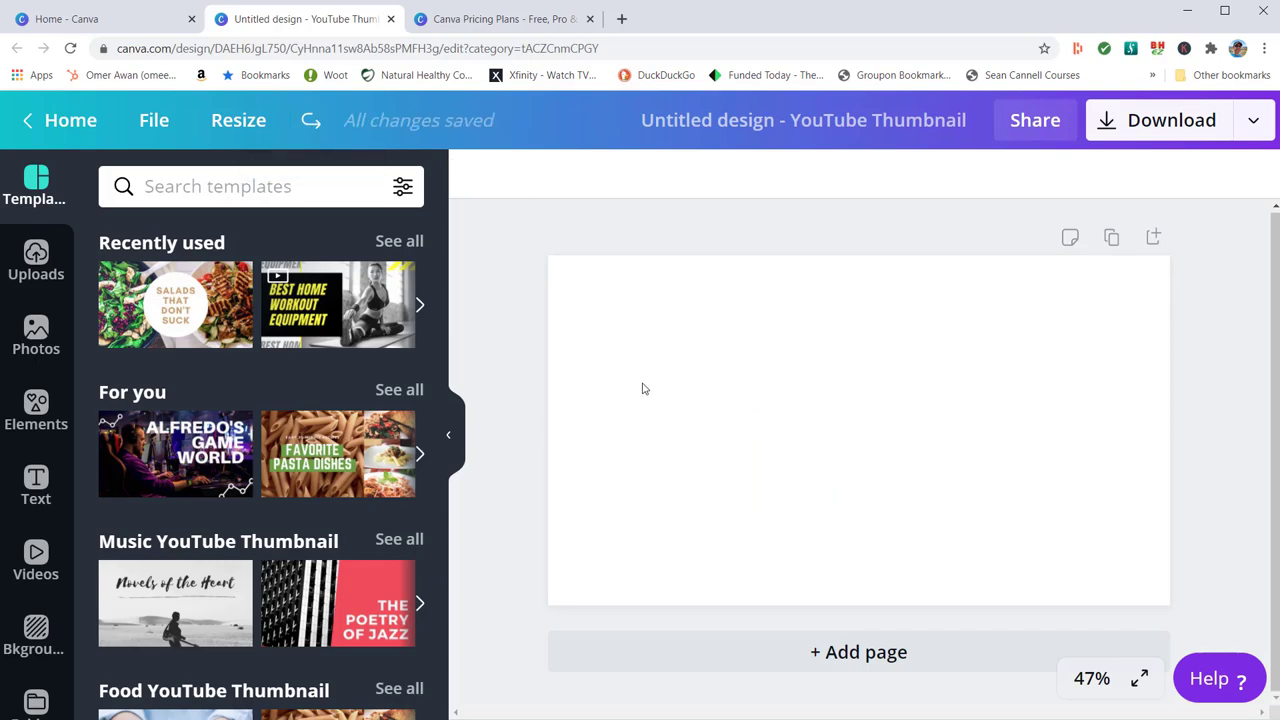
- Add the uploaded selfie of the man in a cap and stretch it to fill the page
{"action": "left_click", "coordinate": [33, 272]}
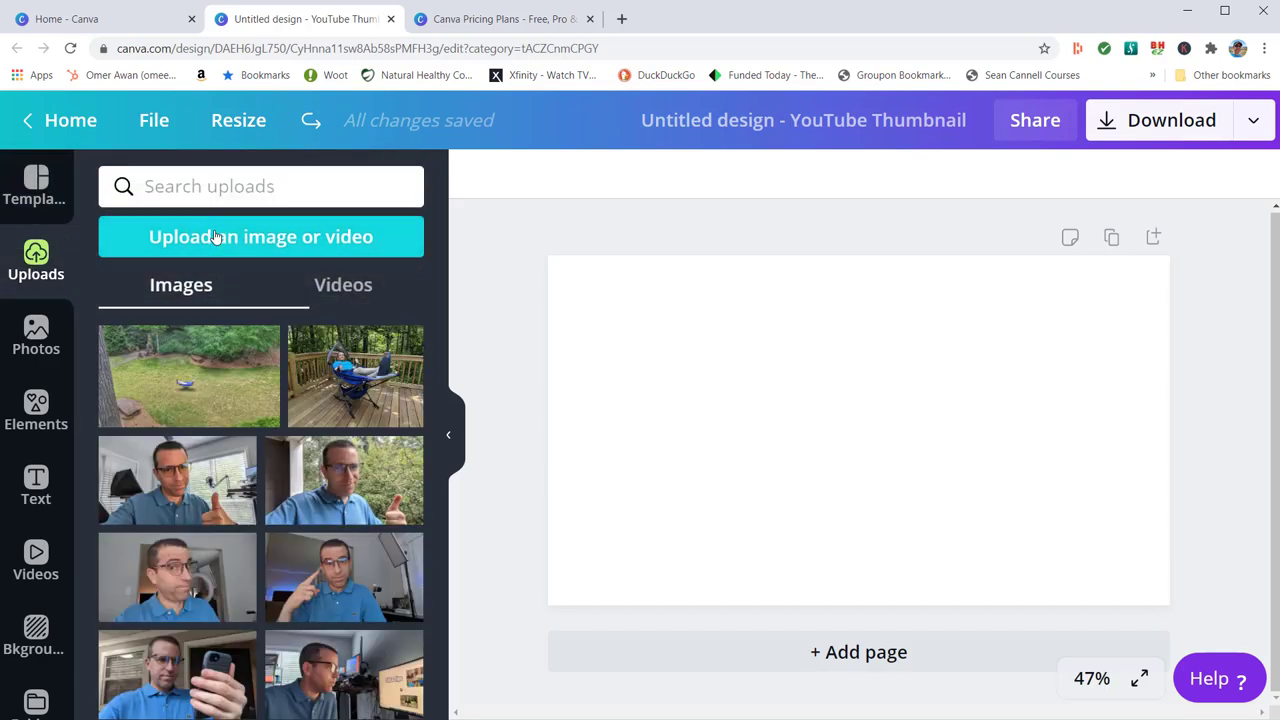
{"action": "scroll", "coordinate": [336, 437], "scroll_direction": "down", "scroll_amount": 5}
{"action": "scroll", "coordinate": [336, 437], "scroll_direction": "down", "scroll_amount": 15}
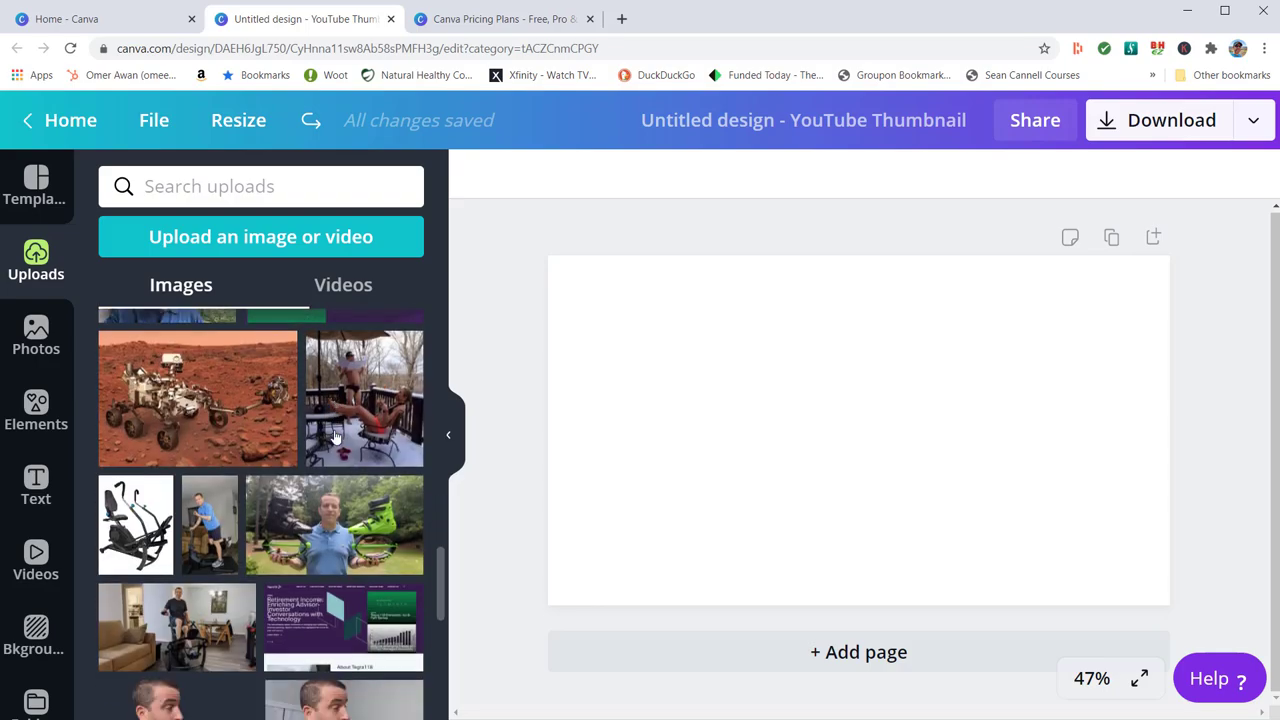
{"action": "scroll", "coordinate": [336, 437], "scroll_direction": "down", "scroll_amount": 15}
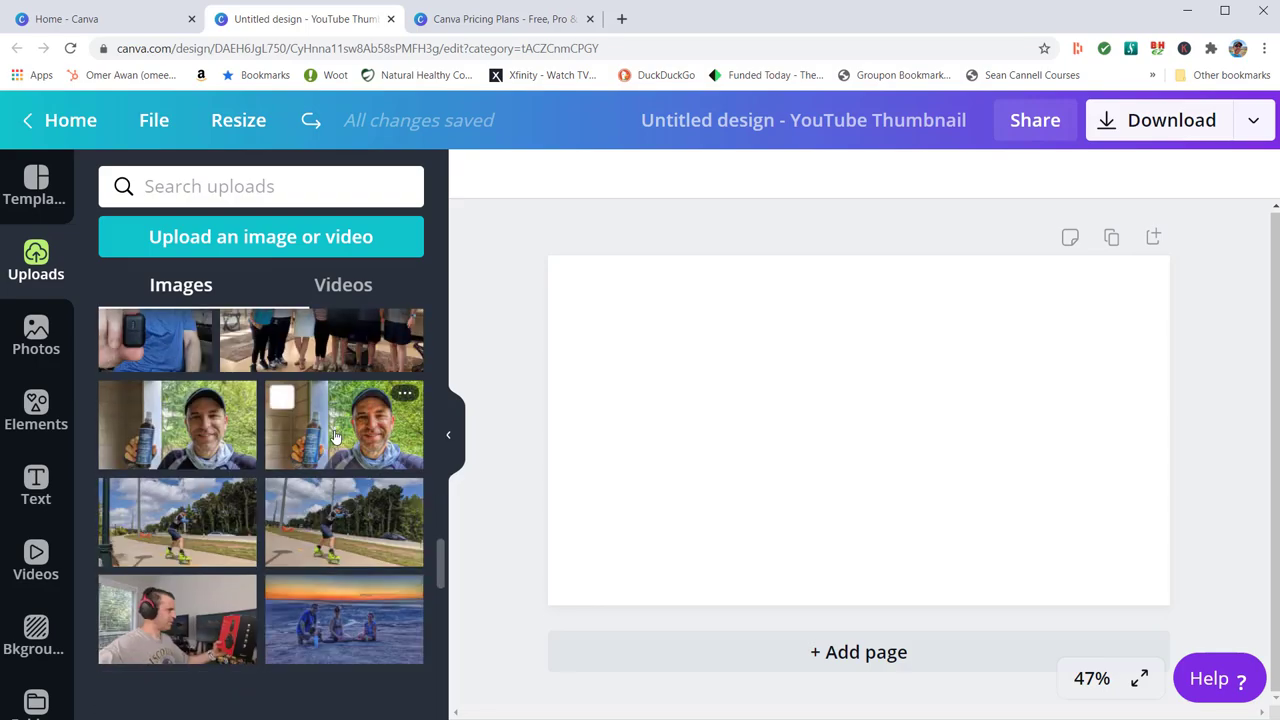
{"action": "scroll", "coordinate": [336, 437], "scroll_direction": "down", "scroll_amount": 15}
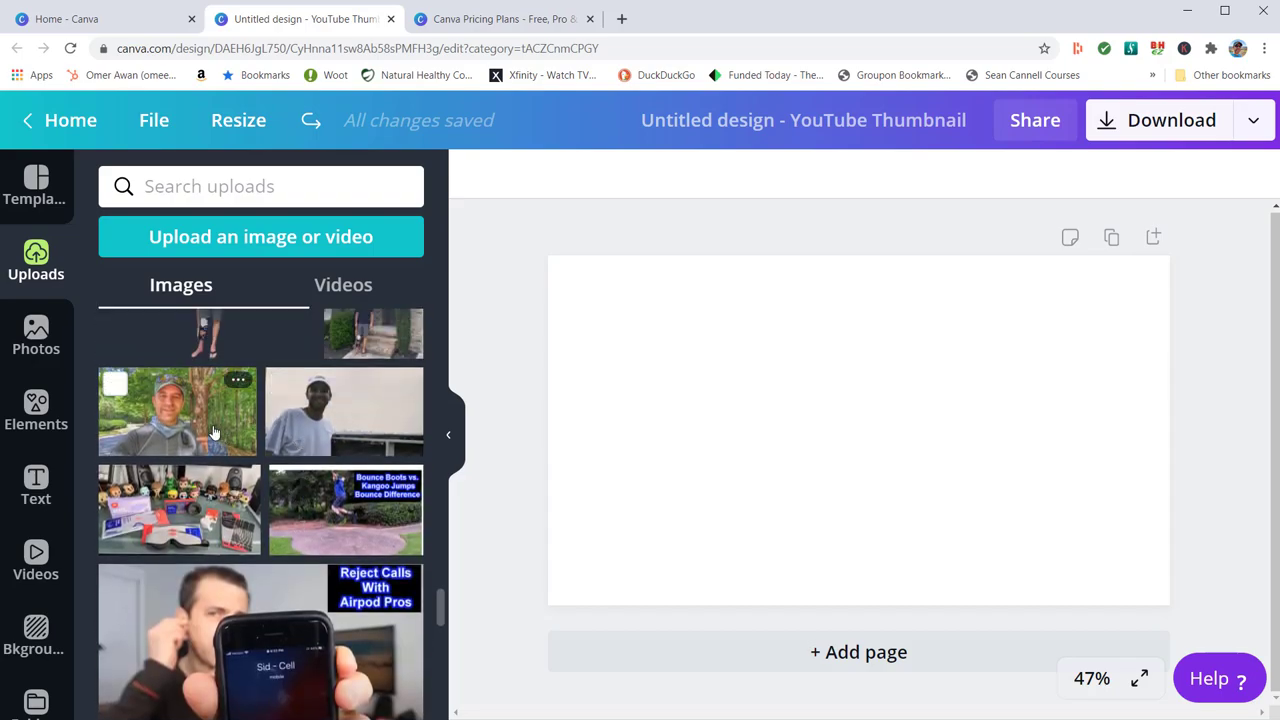
{"action": "left_click", "coordinate": [177, 410]}
{"action": "left_click_drag", "start_coordinate": [624, 302], "coordinate": [548, 256]}
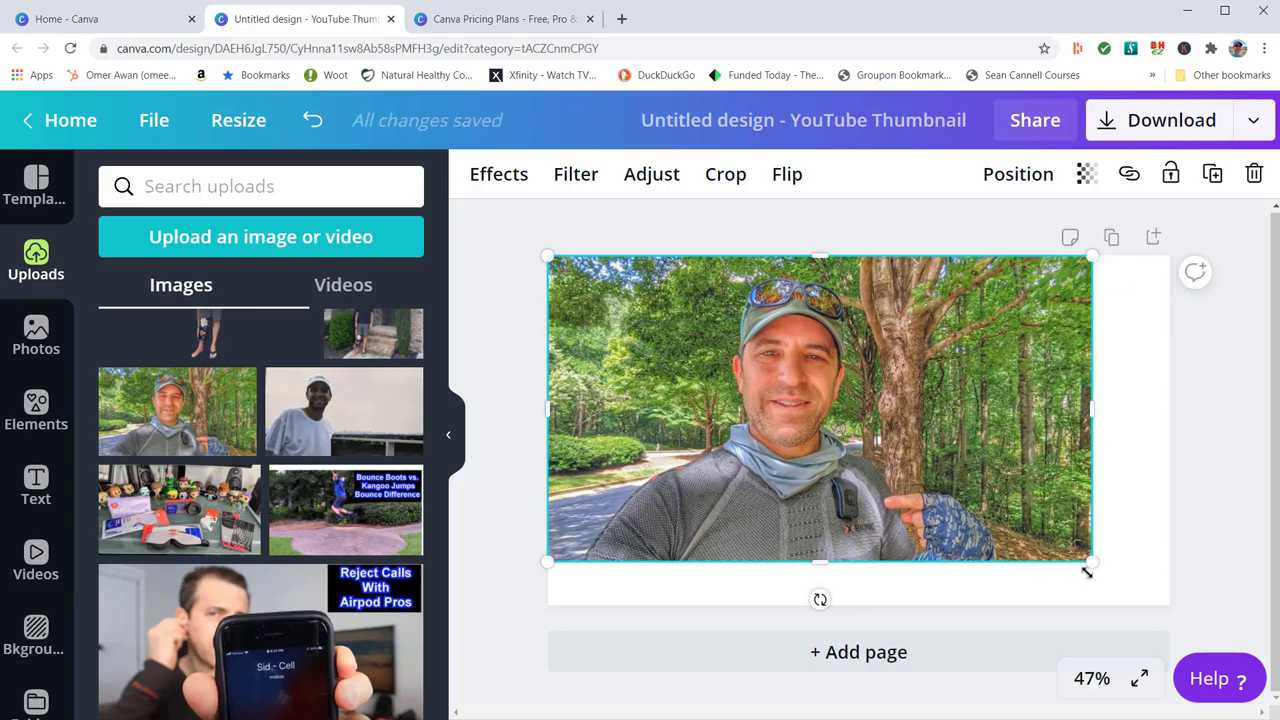
{"action": "left_click_drag", "start_coordinate": [1094, 562], "coordinate": [1155, 612]}
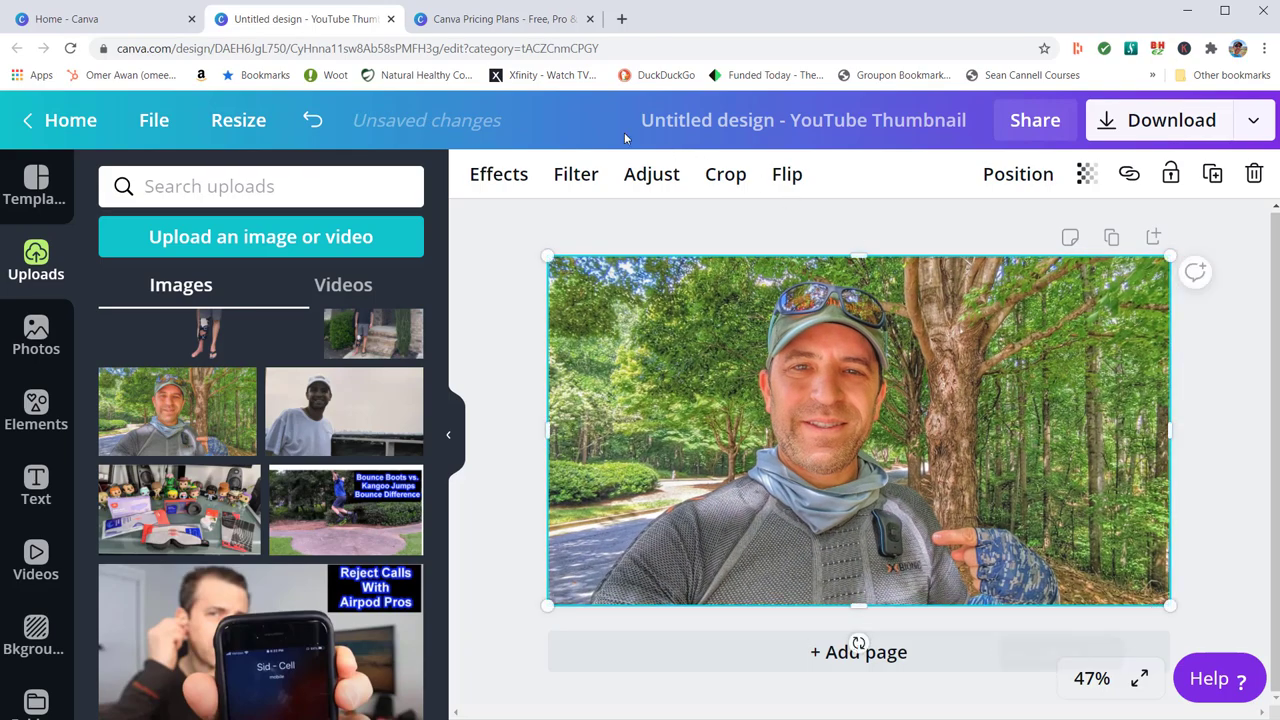
- Apply Background Remover to the selfie, then crop both sides and shift it left
{"action": "left_click", "coordinate": [496, 182]}
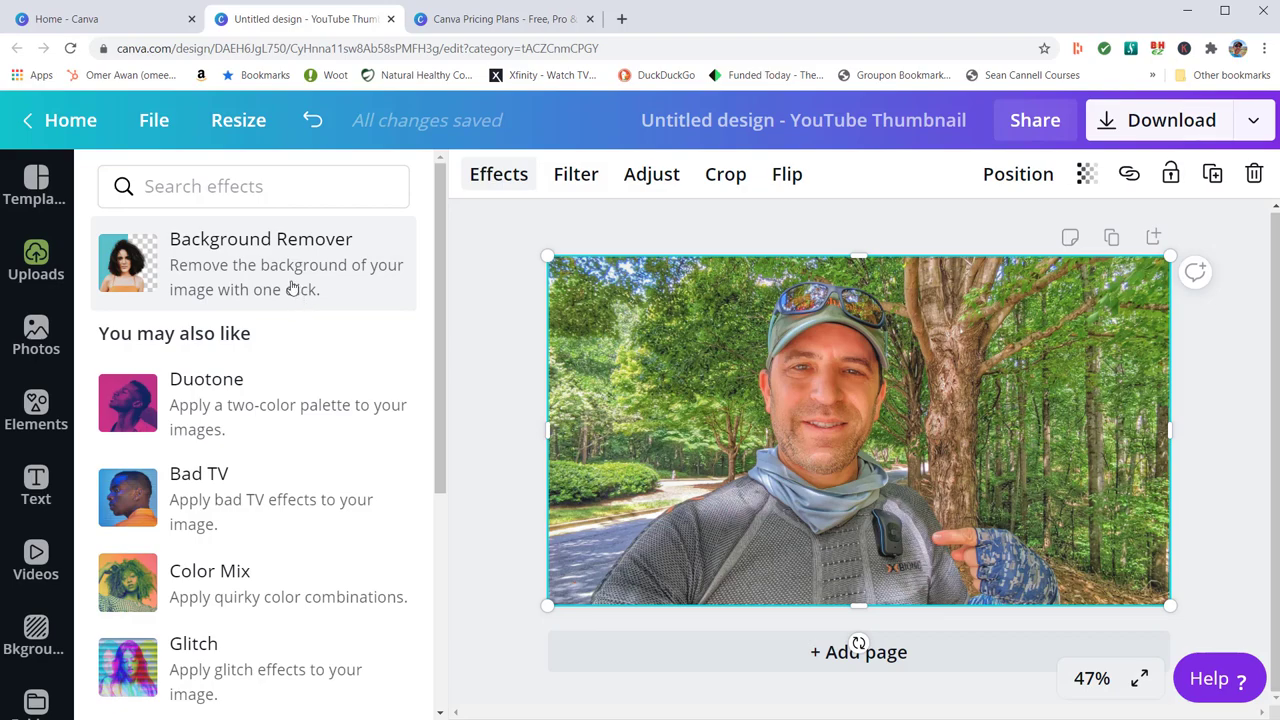
{"action": "left_click", "coordinate": [288, 285]}
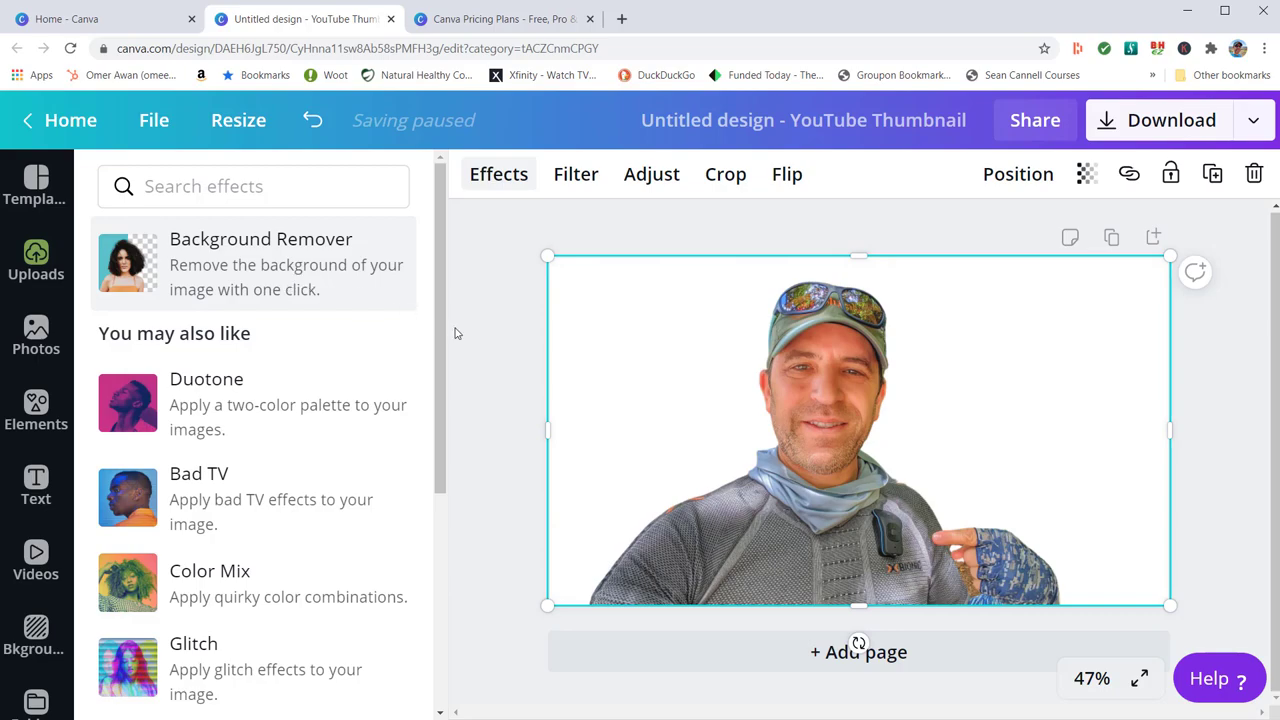
{"action": "mouse_move", "coordinate": [806, 492]}
{"action": "left_mouse_down"}
{"action": "mouse_move", "coordinate": [816, 460]}
{"action": "mouse_move", "coordinate": [825, 494]}
{"action": "mouse_move", "coordinate": [773, 500]}
{"action": "mouse_move", "coordinate": [800, 510]}
{"action": "mouse_move", "coordinate": [796, 480]}
{"action": "left_mouse_up"}
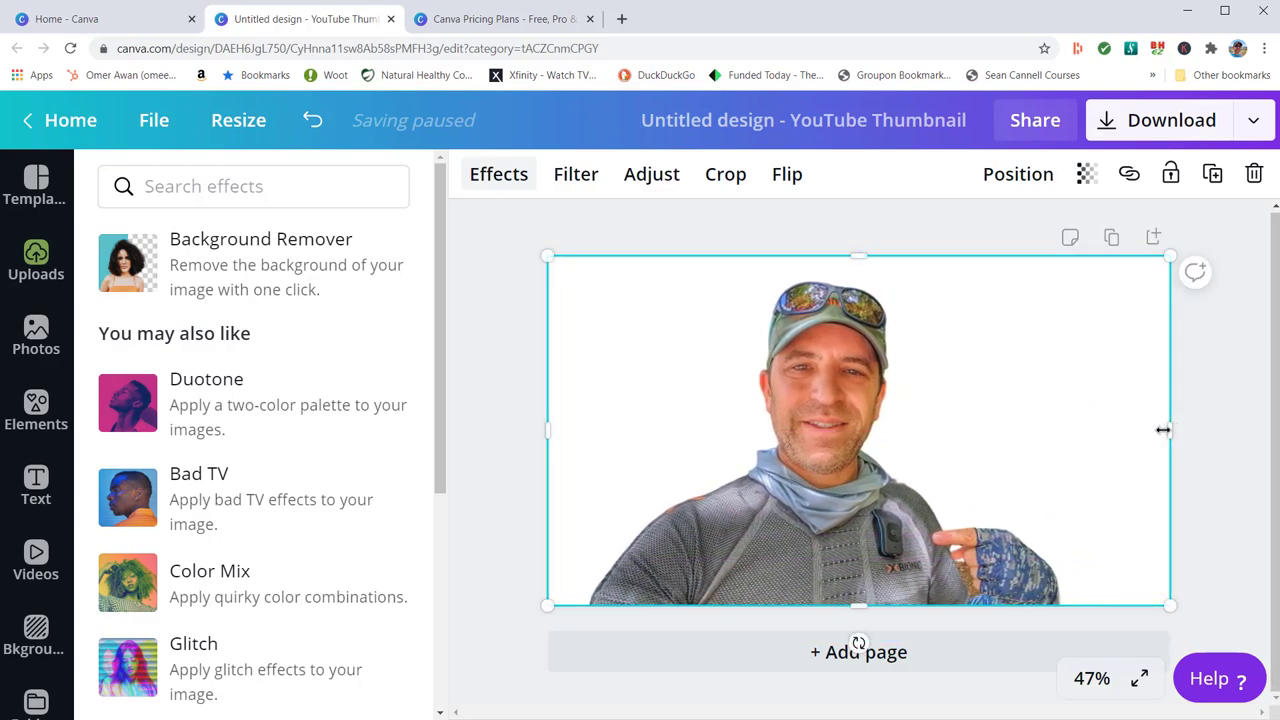
{"action": "left_click_drag", "start_coordinate": [1157, 428], "coordinate": [1065, 450]}
{"action": "left_click_drag", "start_coordinate": [546, 437], "coordinate": [589, 443]}
{"action": "left_click_drag", "start_coordinate": [1020, 400], "coordinate": [986, 400]}
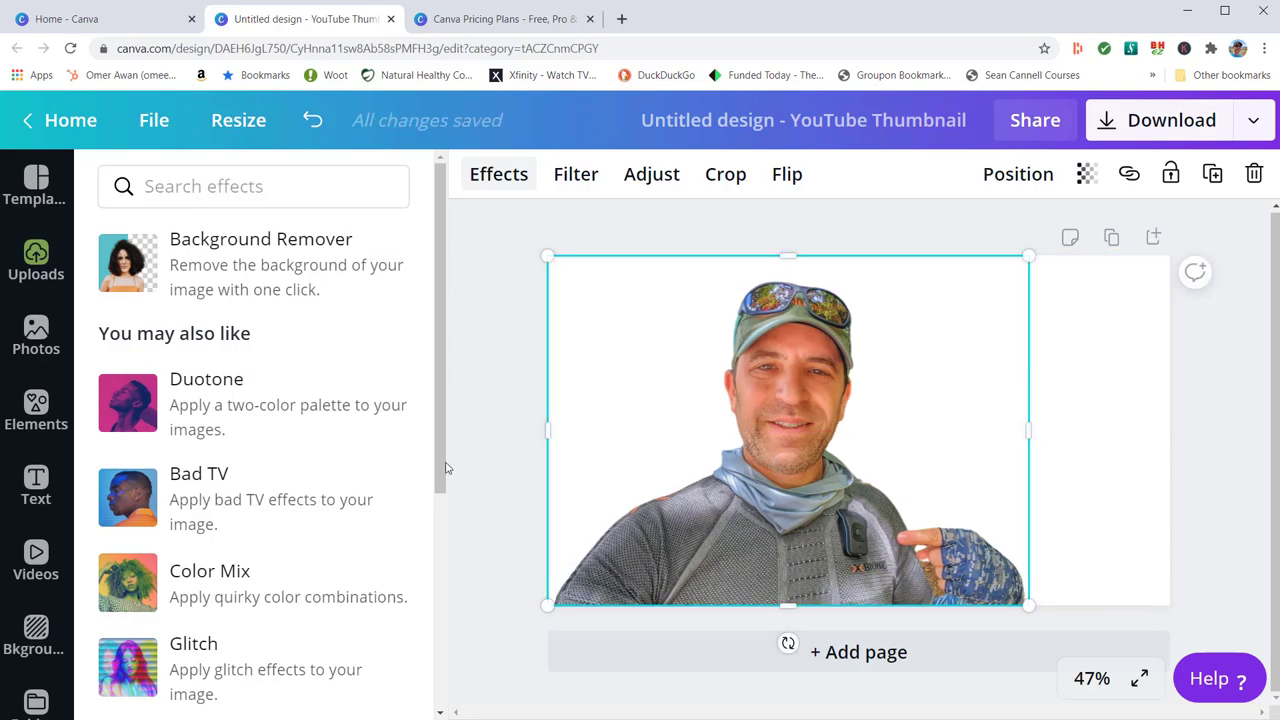
- Browse the Elements panel's graphics like lines and shapes
{"action": "left_click", "coordinate": [36, 420]}
{"action": "left_click", "coordinate": [36, 420]}
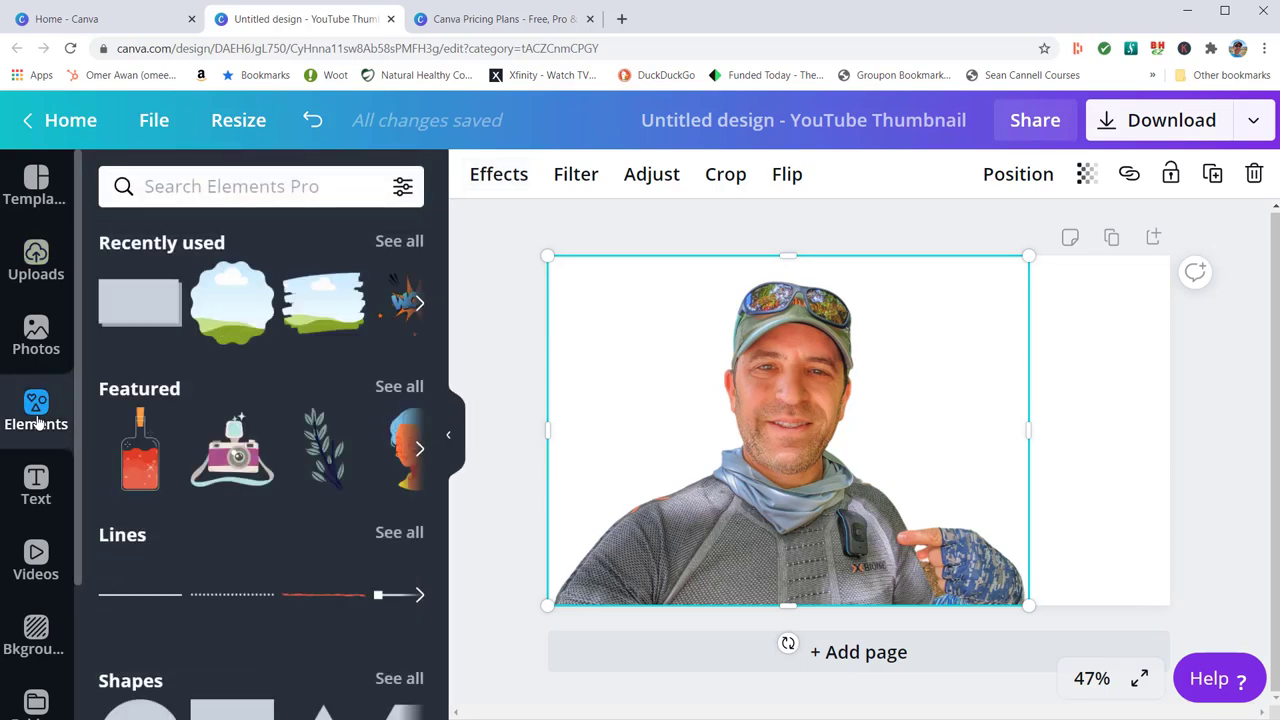
{"action": "scroll", "coordinate": [218, 421], "scroll_direction": "down", "scroll_amount": 2}
{"action": "scroll", "coordinate": [253, 424], "scroll_direction": "down", "scroll_amount": 5}
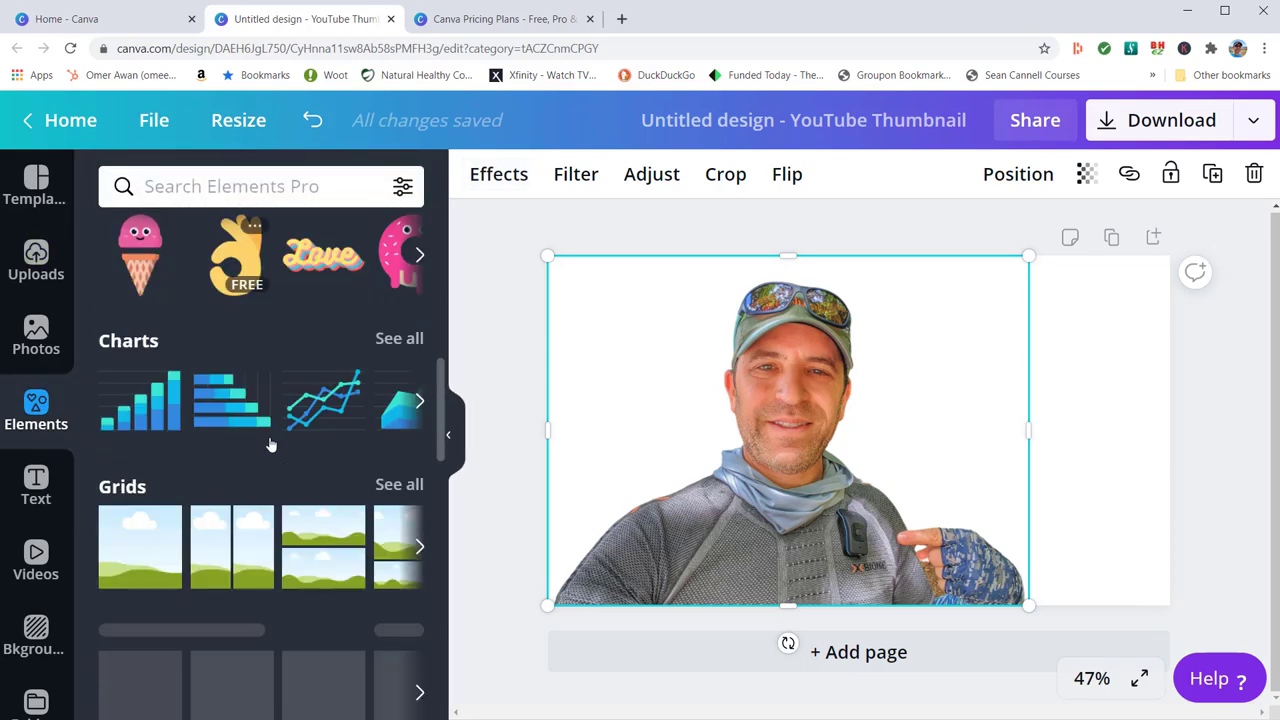
{"action": "scroll", "coordinate": [270, 444], "scroll_direction": "down", "scroll_amount": 3}
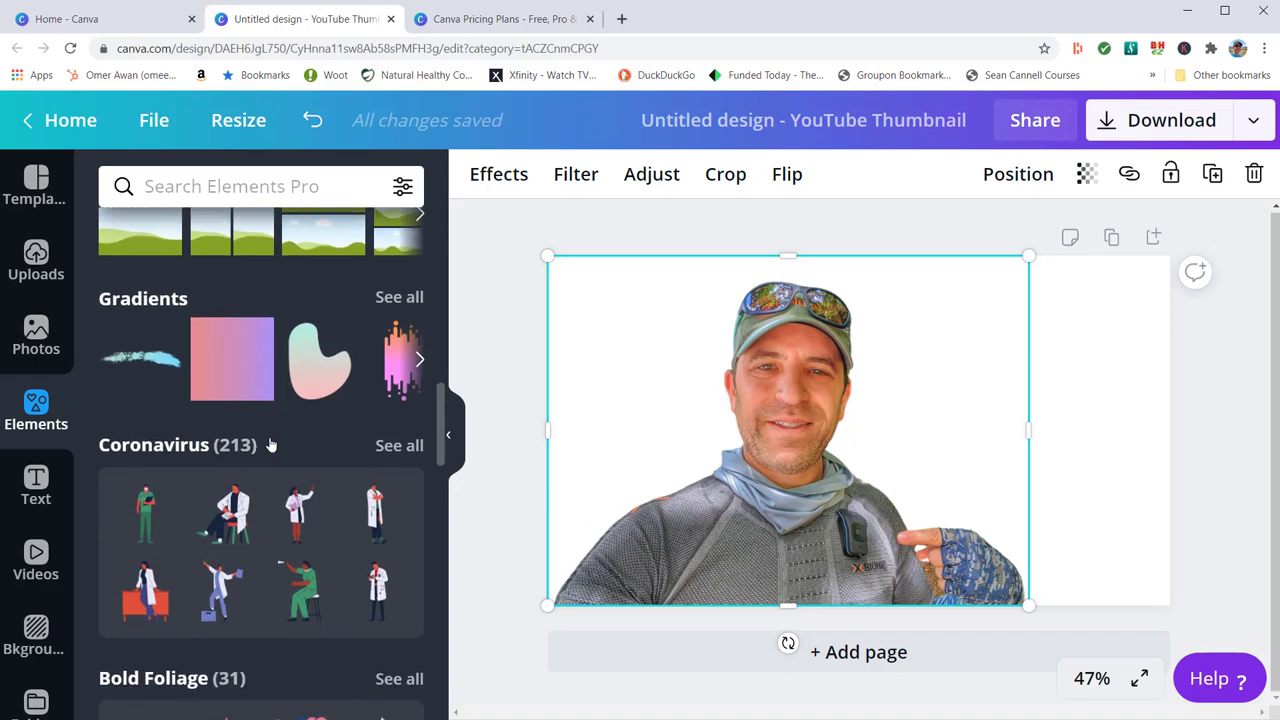
{"action": "scroll", "coordinate": [270, 444], "scroll_direction": "down", "scroll_amount": 2}
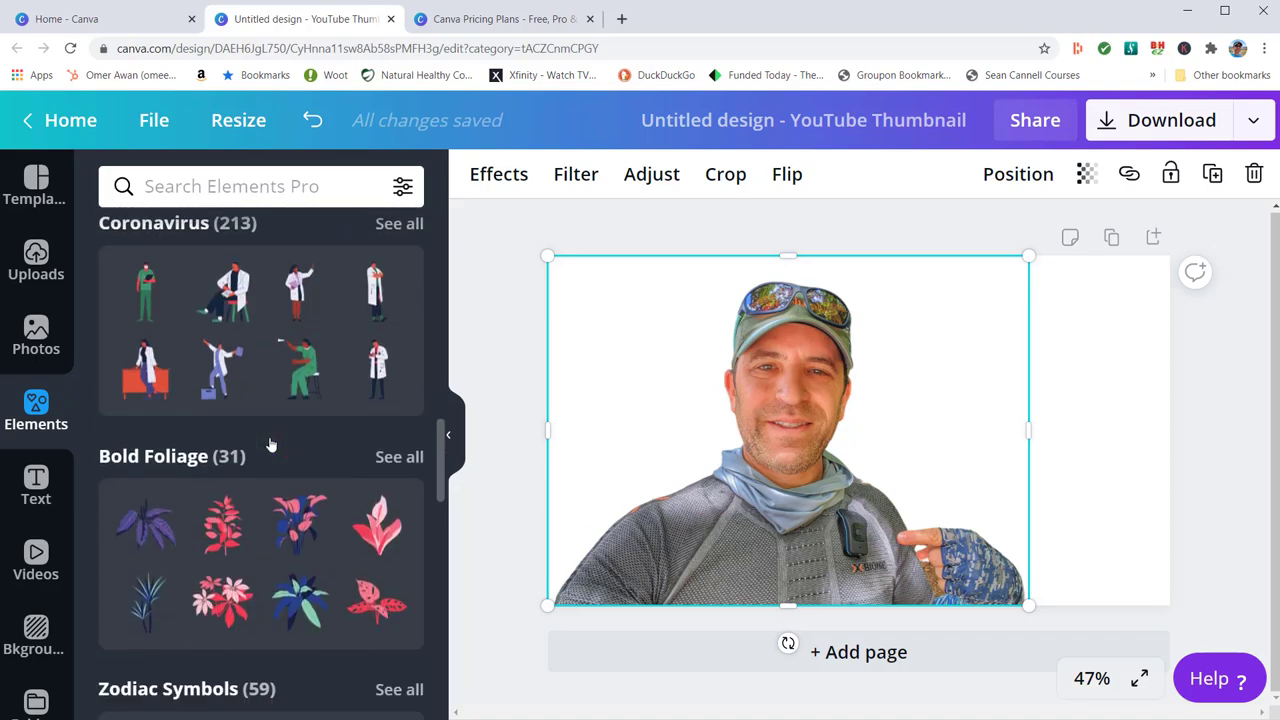
{"action": "scroll", "coordinate": [270, 444], "scroll_direction": "down", "scroll_amount": 2}
{"action": "scroll", "coordinate": [258, 430], "scroll_direction": "up", "scroll_amount": 6}
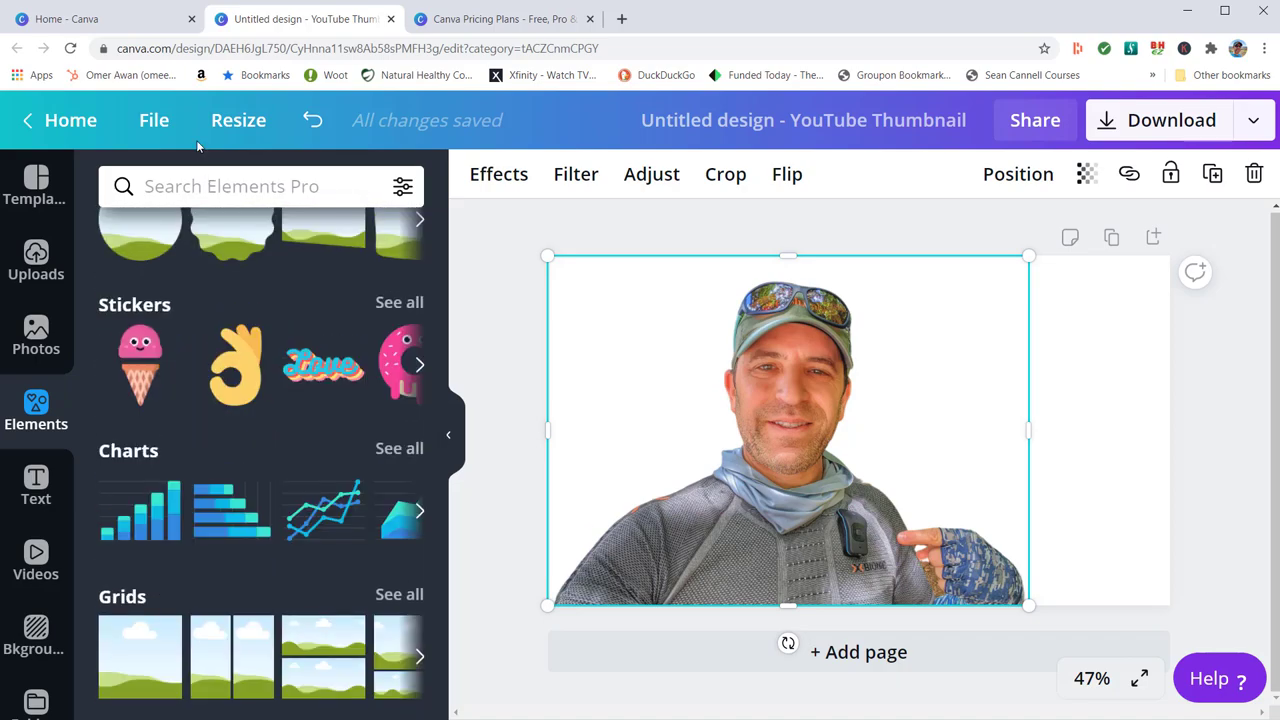
- Search elements for 'wow' and place an enlarged WOW! sticker right of the man
{"action": "left_click", "coordinate": [169, 181]}
{"action": "type", "text": "wow"}
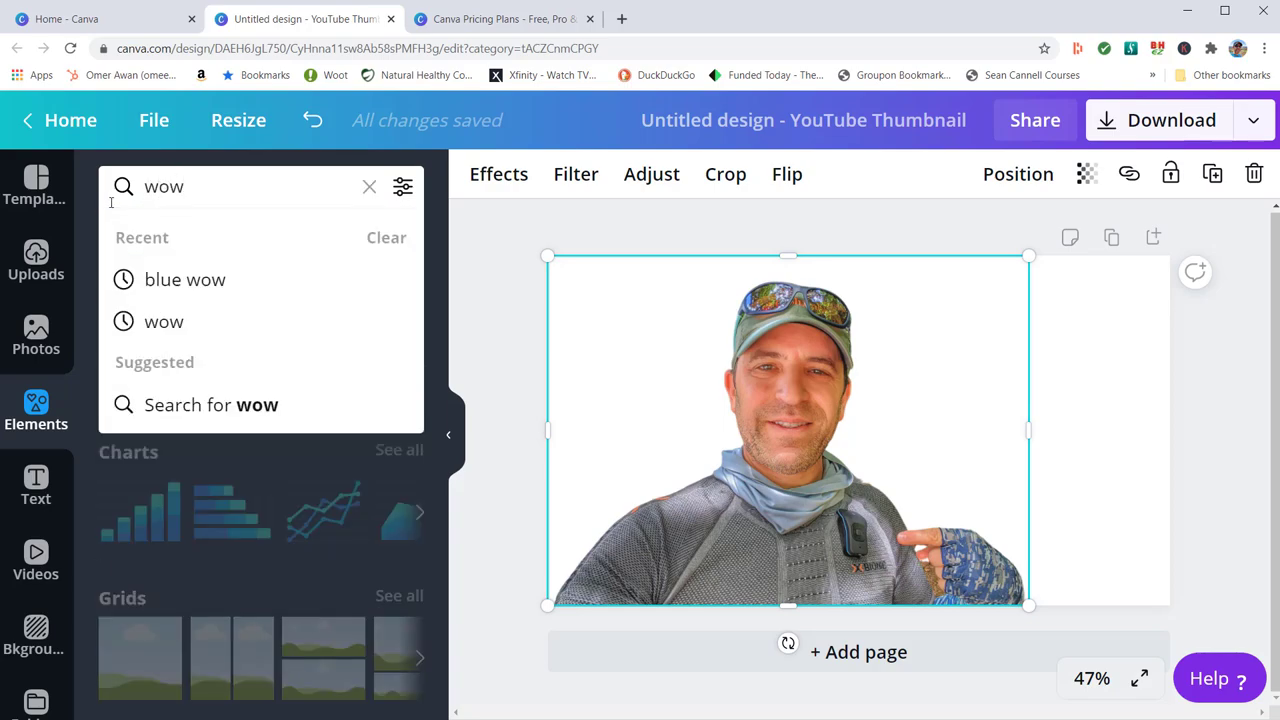
{"action": "key", "text": "Return"}
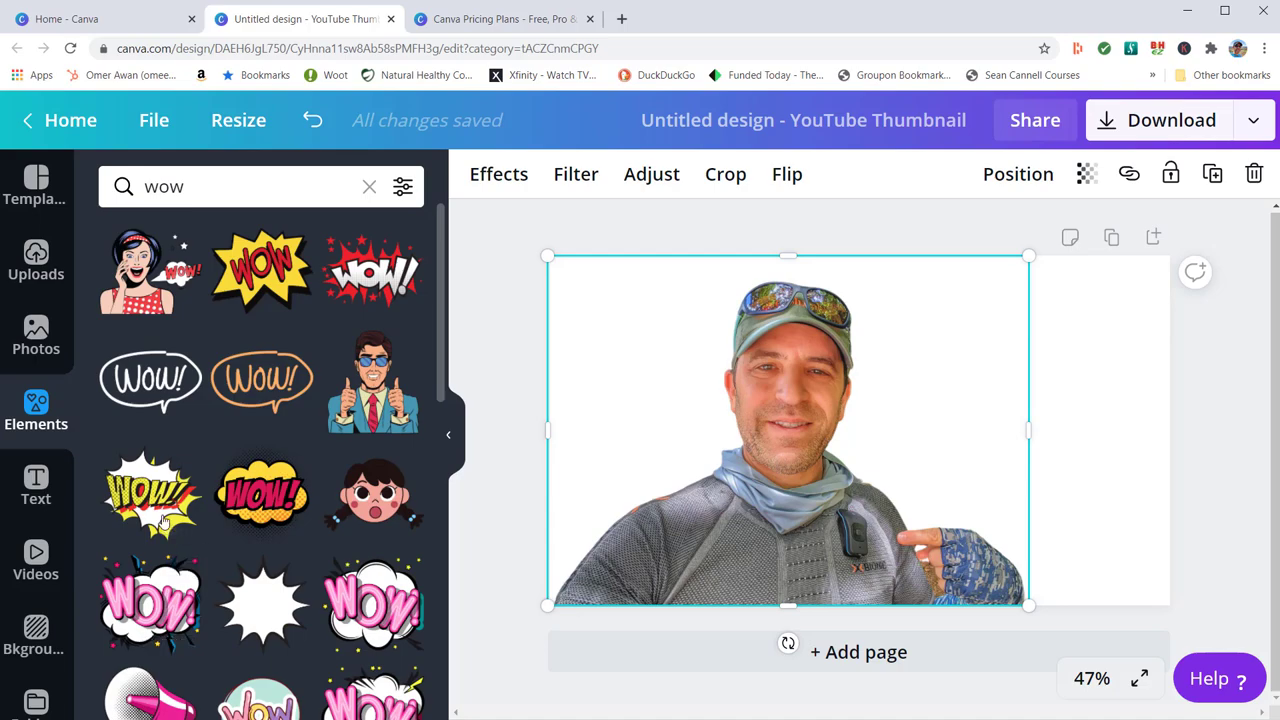
{"action": "left_click_drag", "start_coordinate": [155, 495], "coordinate": [1026, 360]}
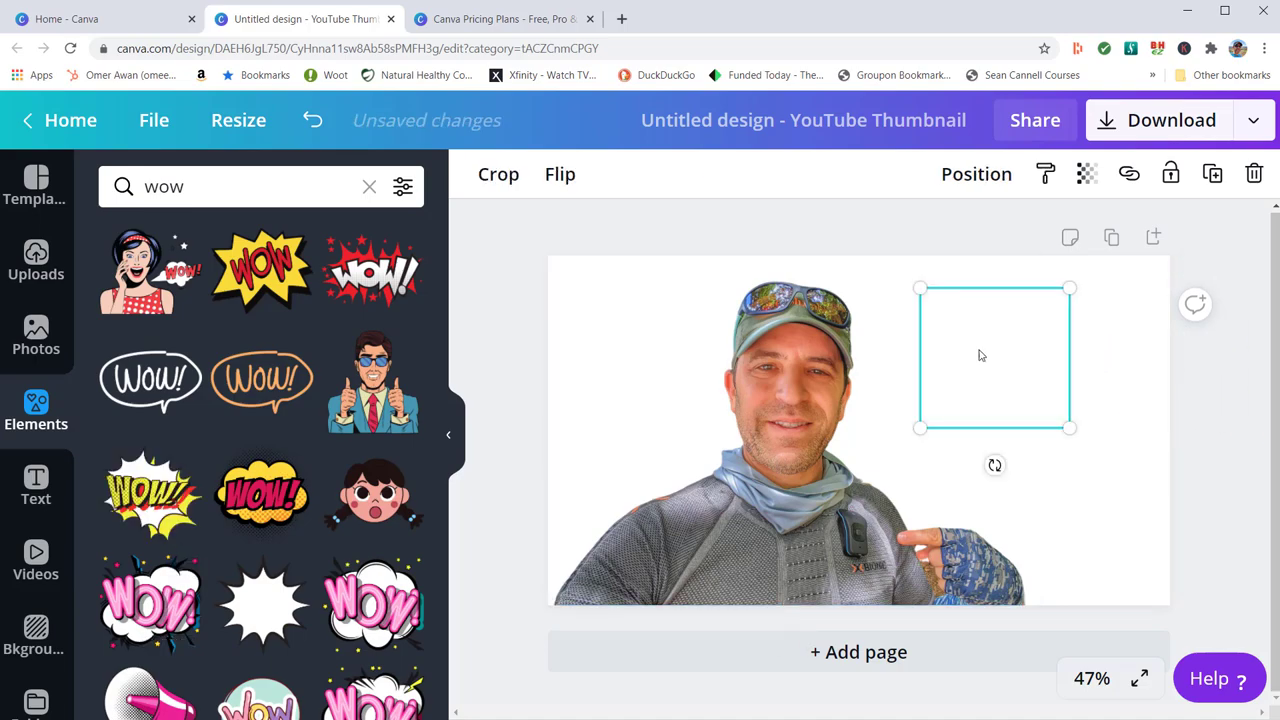
{"action": "left_click_drag", "start_coordinate": [1066, 424], "coordinate": [1150, 498]}
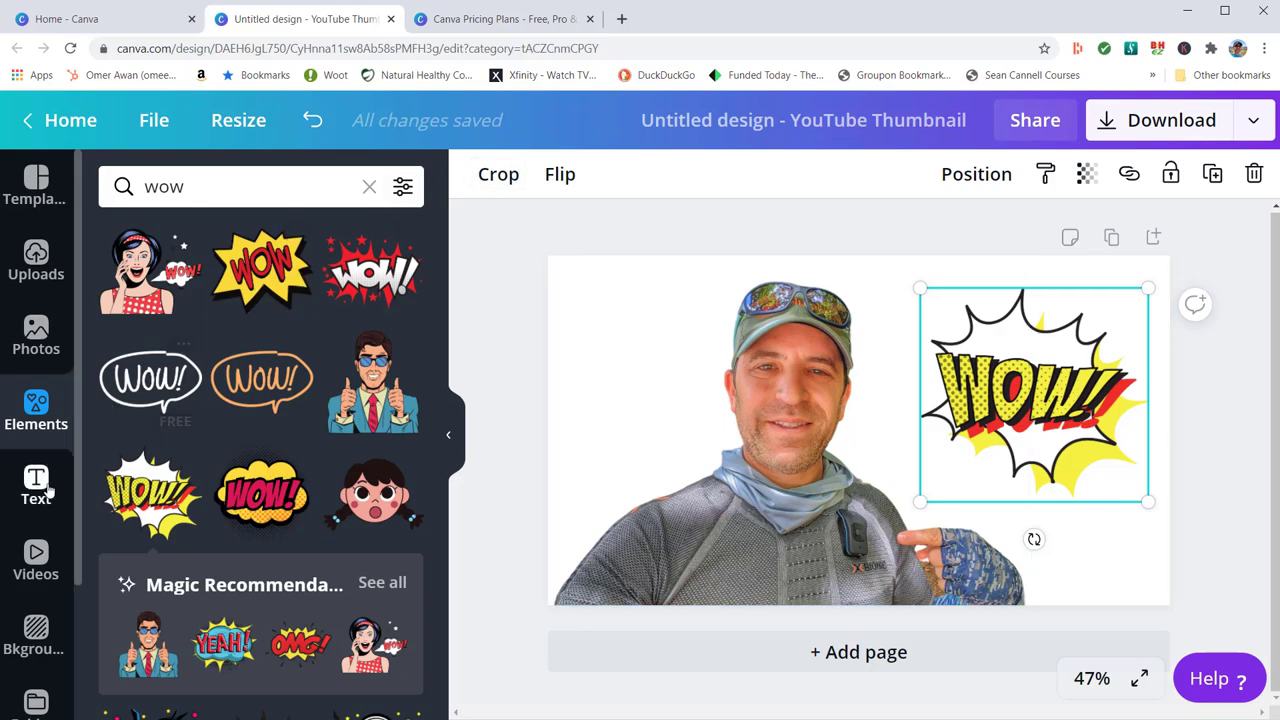
- Try a blue background, then set a Landscapes photo as the page background
{"action": "left_click", "coordinate": [36, 632]}
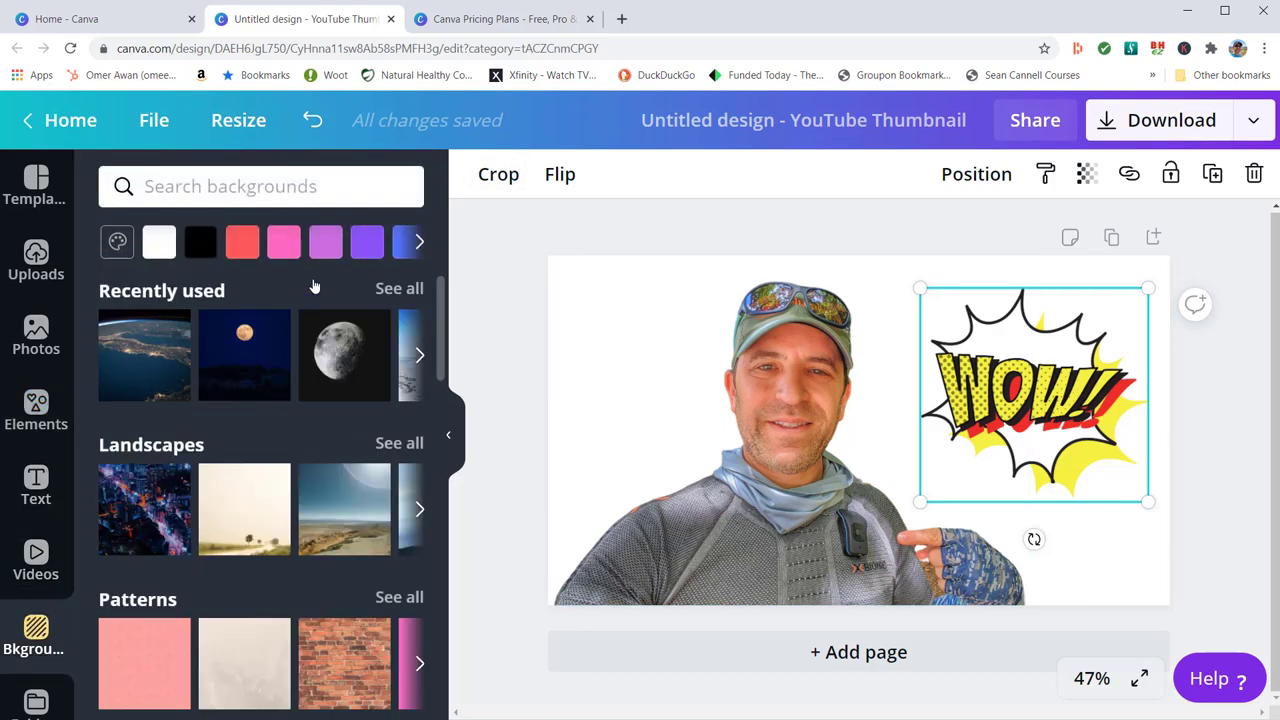
{"action": "left_click", "coordinate": [405, 241]}
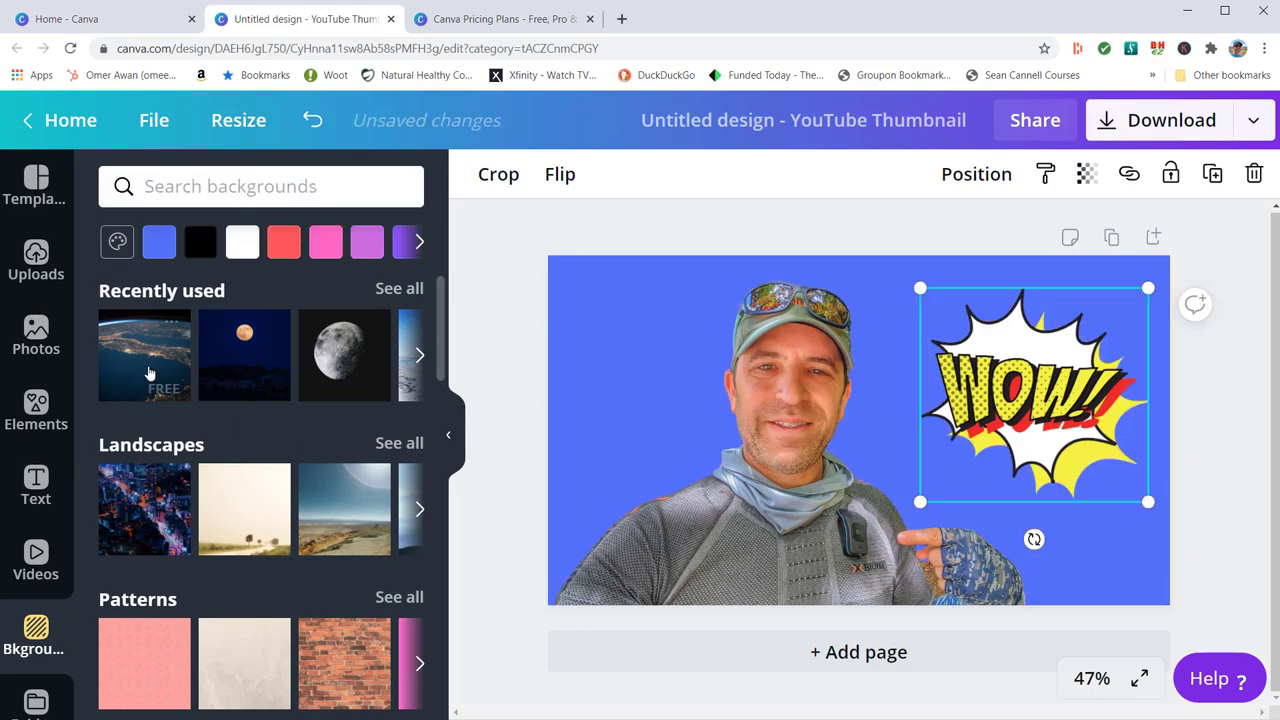
{"action": "scroll", "coordinate": [190, 472], "scroll_direction": "down", "scroll_amount": 10}
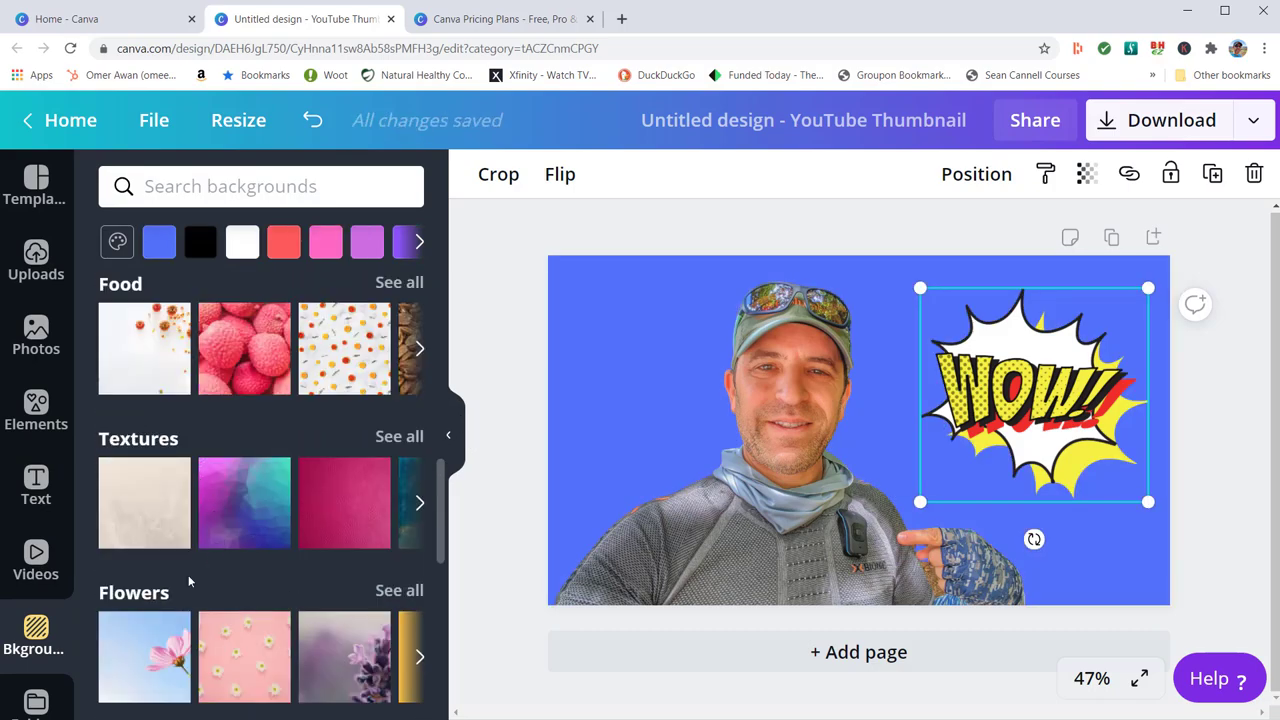
{"action": "scroll", "coordinate": [190, 575], "scroll_direction": "up", "scroll_amount": 5}
{"action": "left_click", "coordinate": [340, 404]}
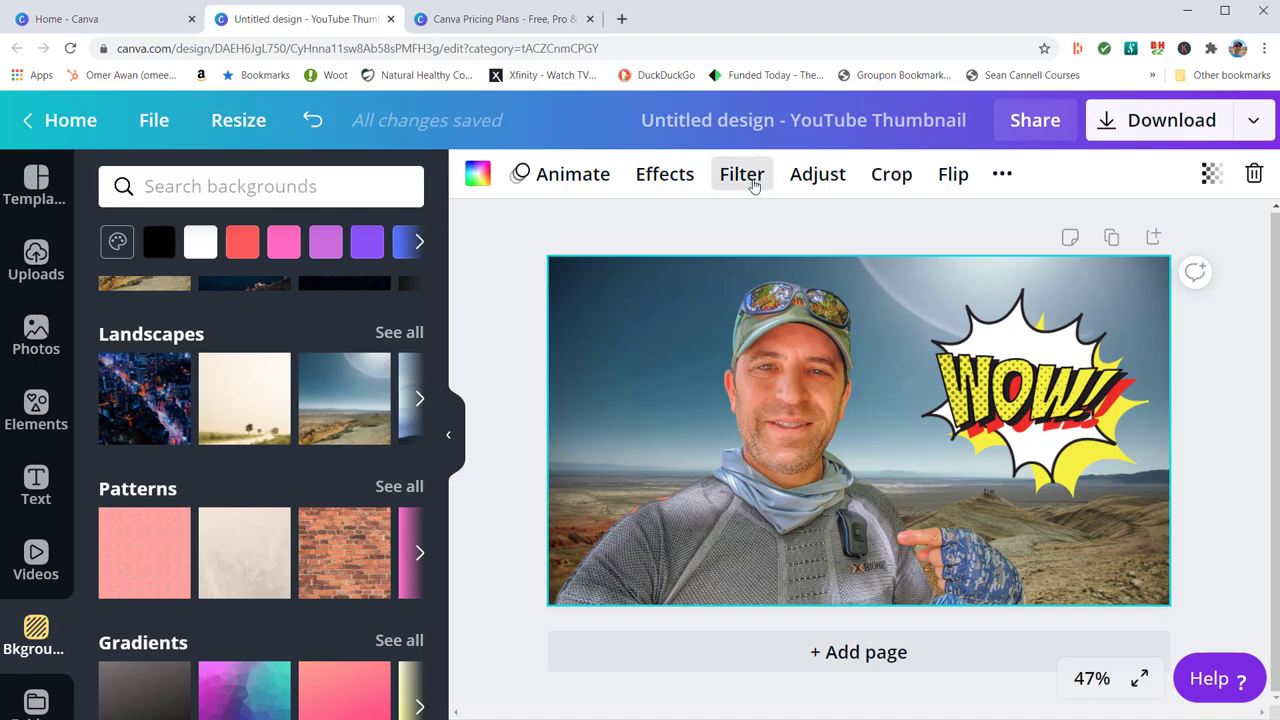
{"action": "left_click", "coordinate": [998, 180]}
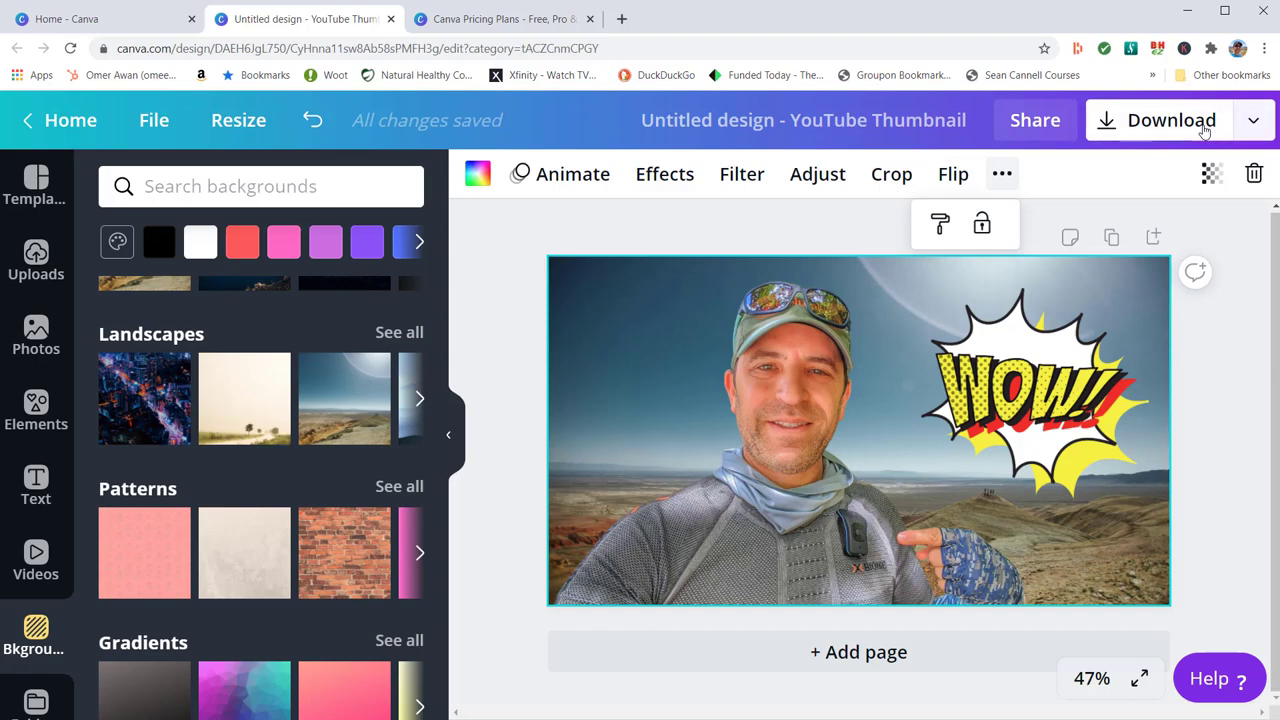
- In Download settings keep PNG, tick Transparent background, and close without downloading
{"action": "left_click", "coordinate": [1205, 131]}
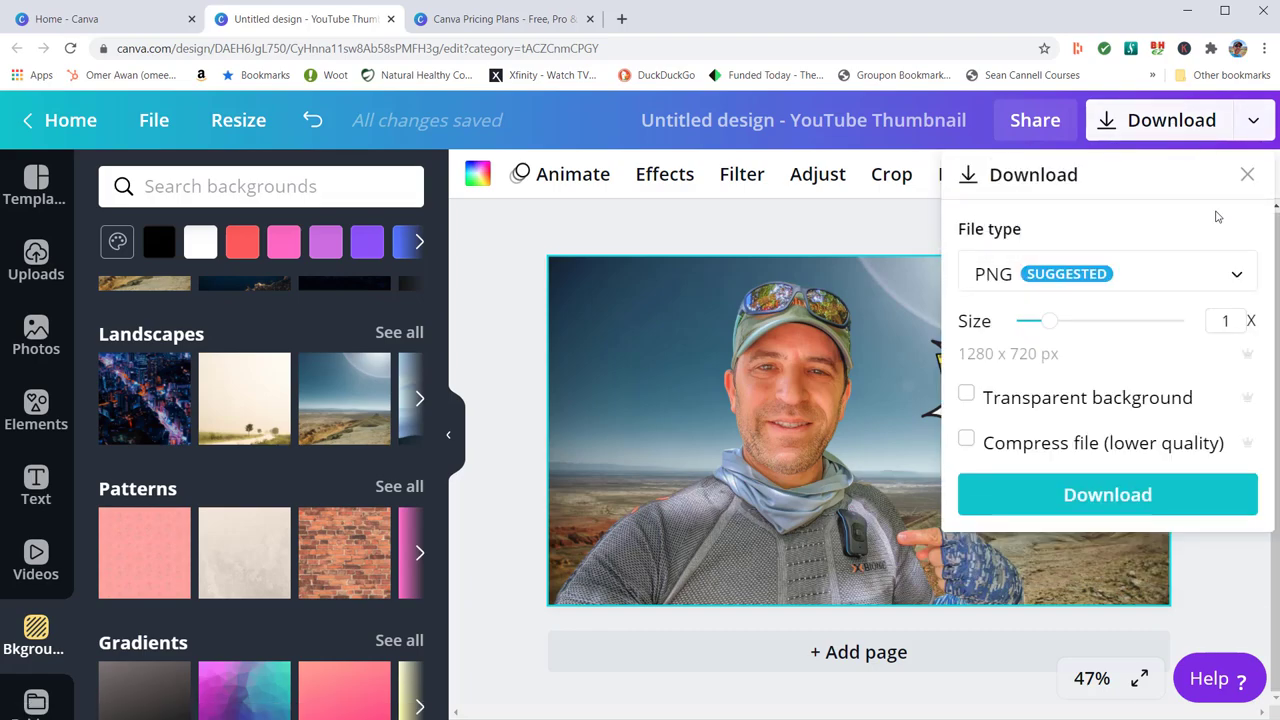
{"action": "left_click", "coordinate": [1229, 281]}
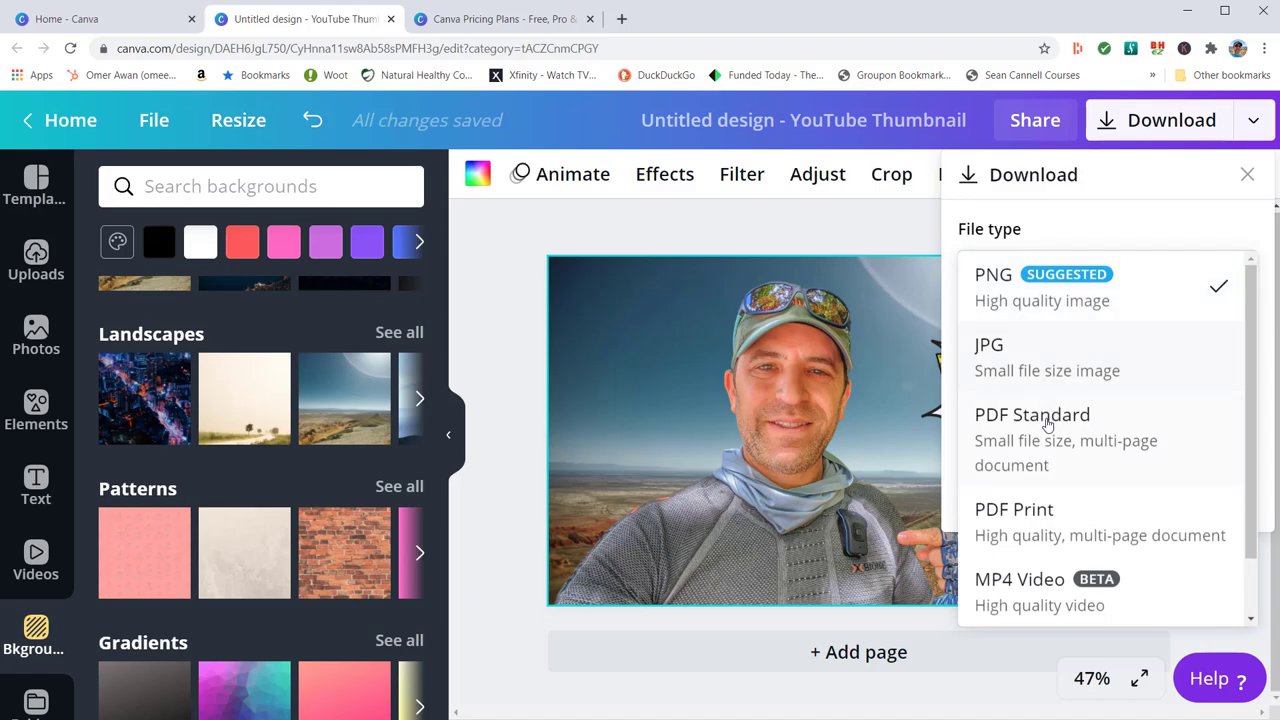
{"action": "scroll", "coordinate": [1062, 430], "scroll_direction": "down", "scroll_amount": 1}
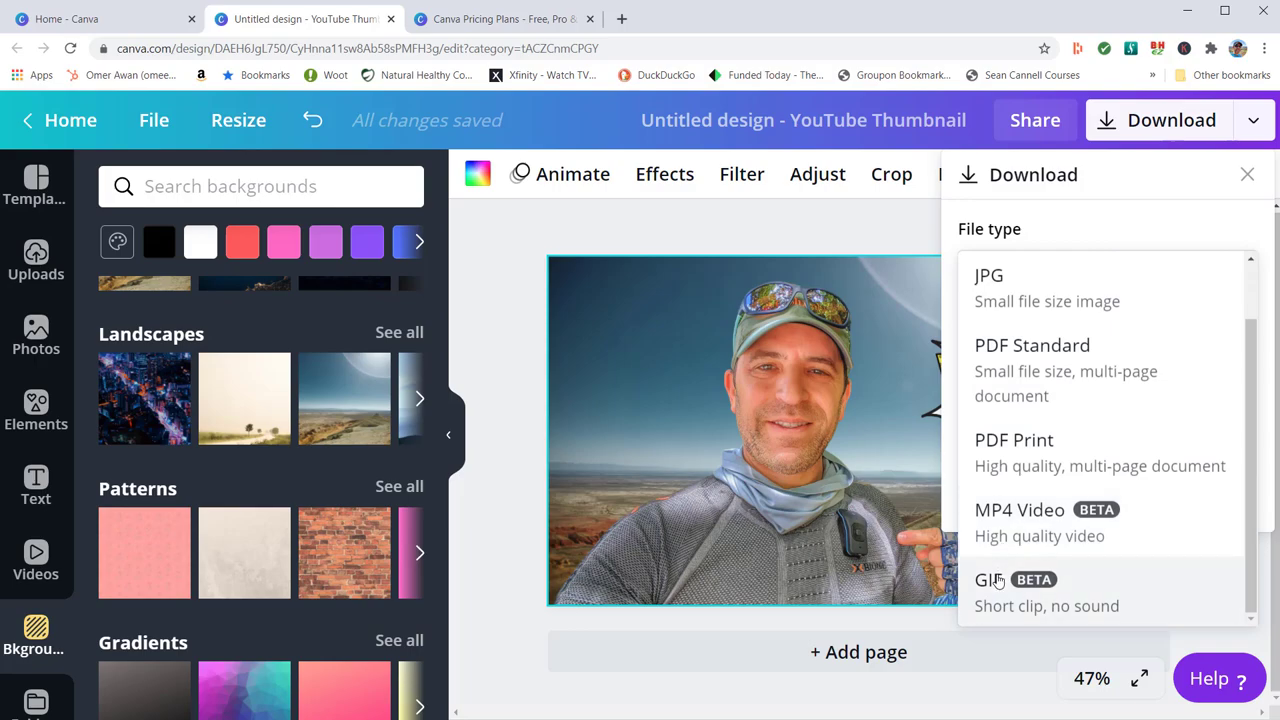
{"action": "left_click", "coordinate": [907, 219]}
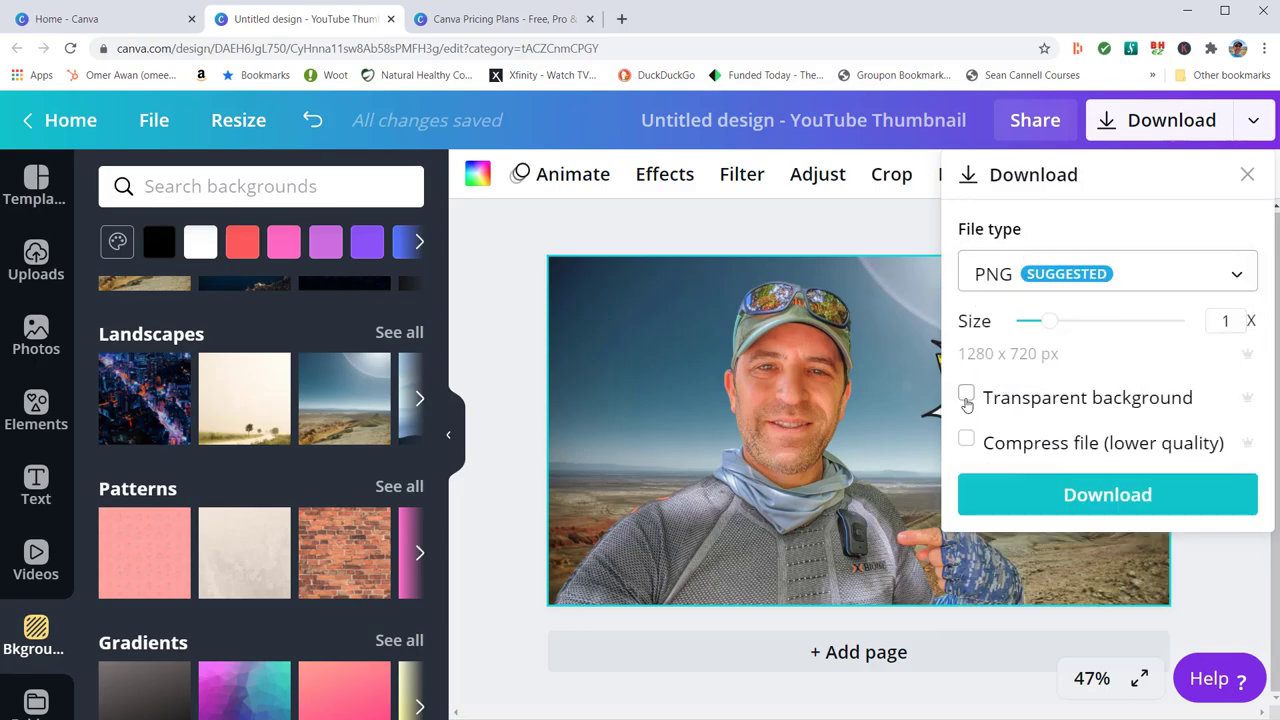
{"action": "left_click", "coordinate": [966, 395]}
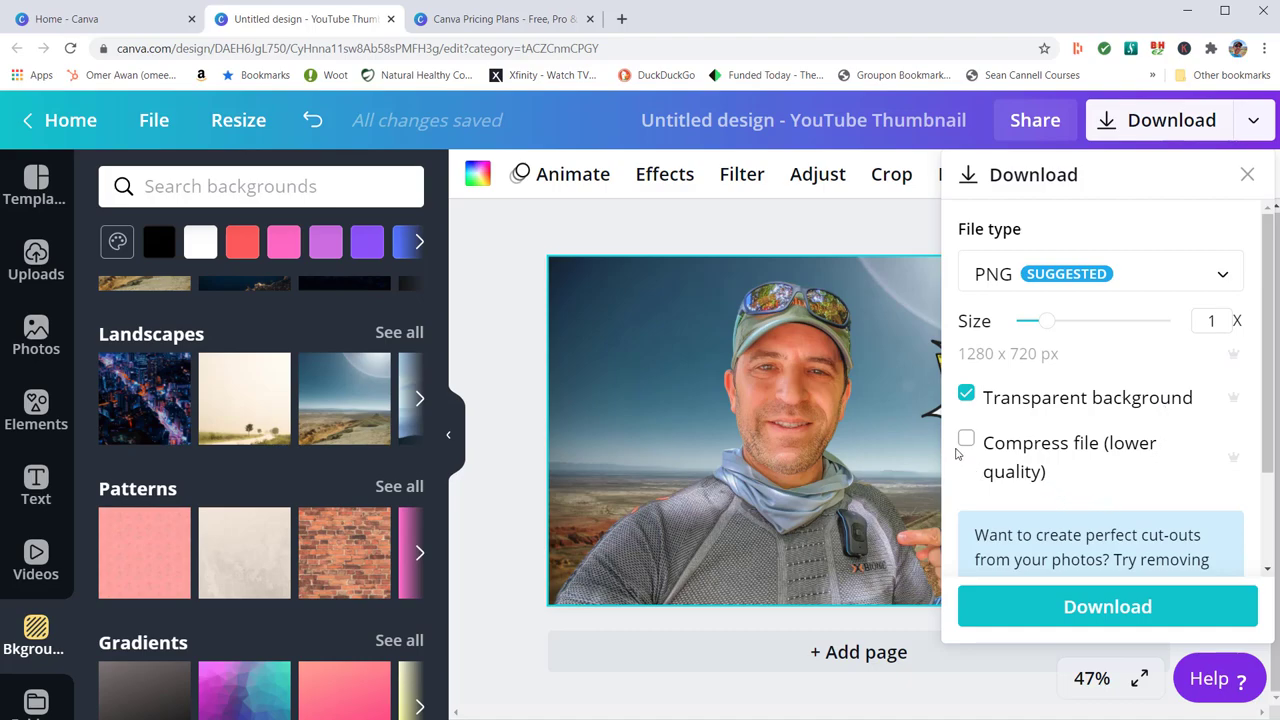
{"action": "left_click", "coordinate": [873, 219]}
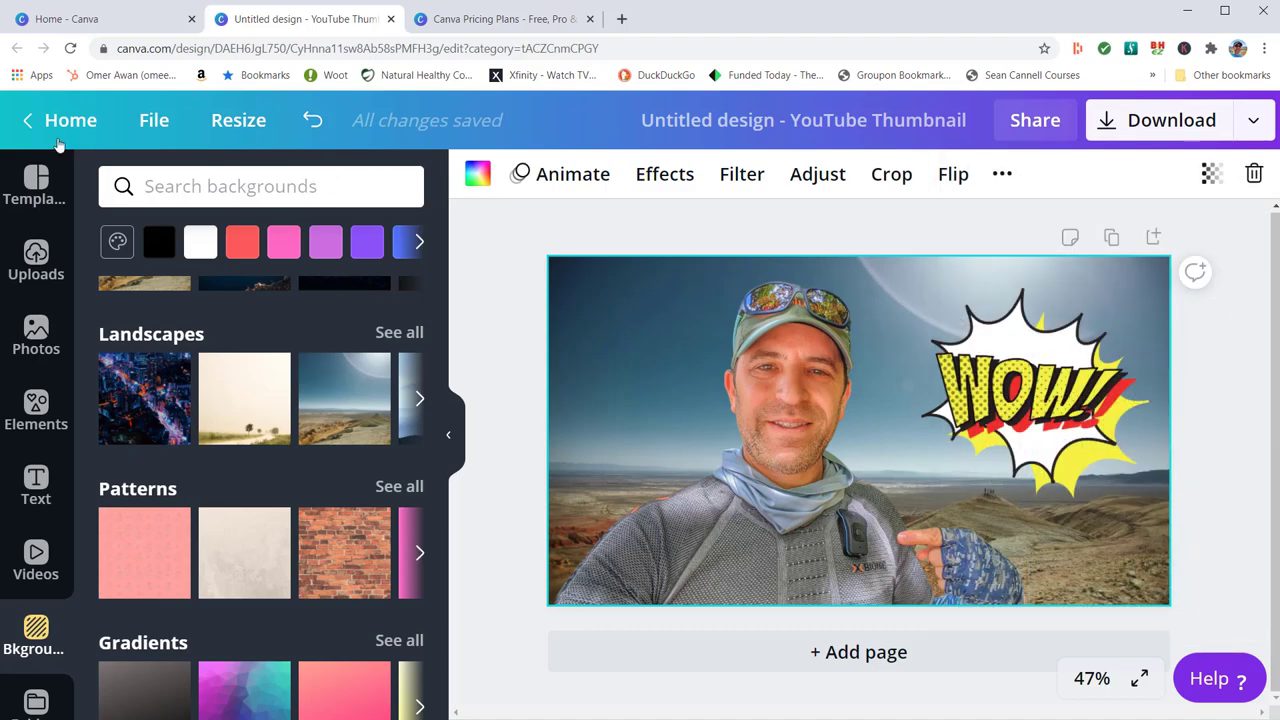
- From Home, search 'in' and create a blank Instagram Post design
{"action": "left_click", "coordinate": [60, 117]}
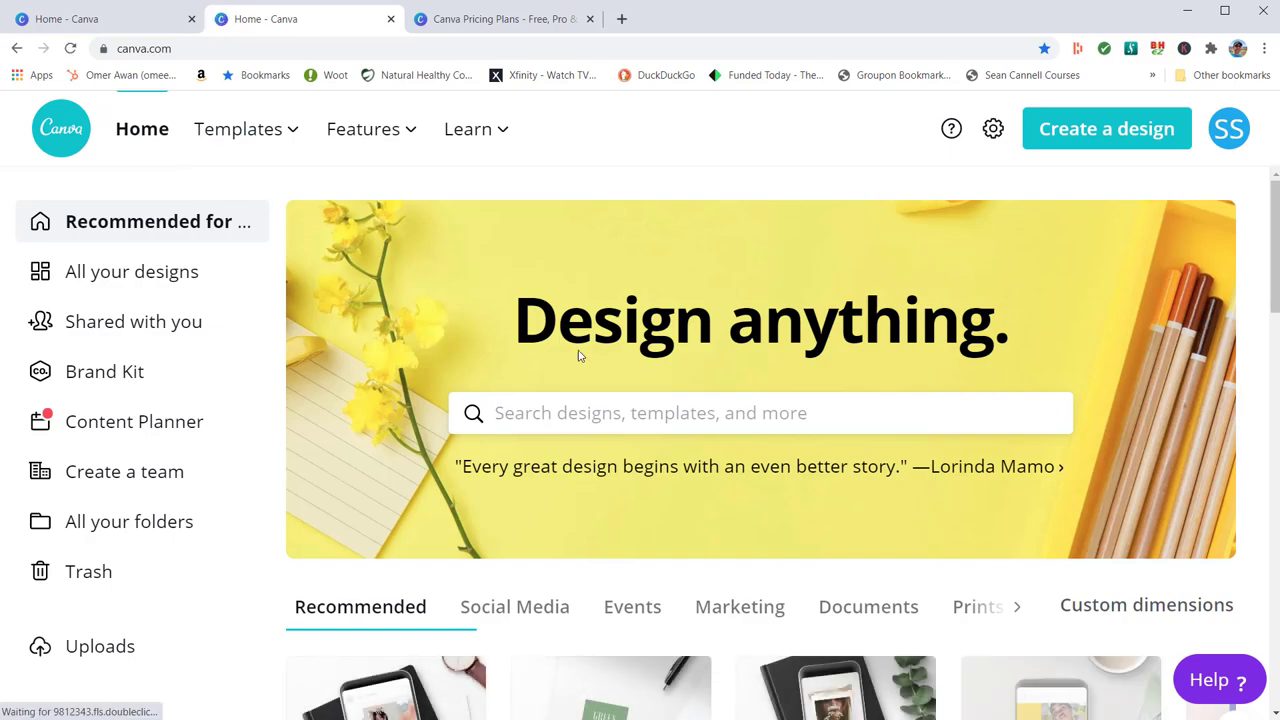
{"action": "left_click", "coordinate": [601, 414]}
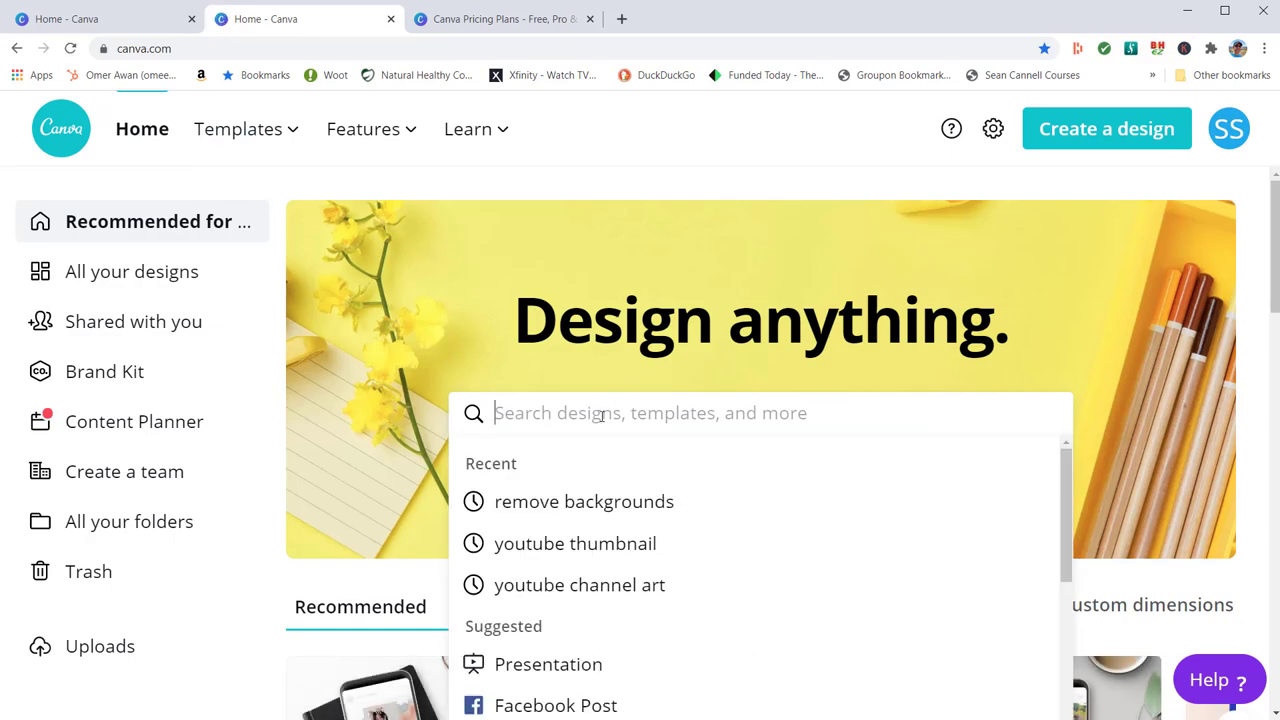
{"action": "type", "text": "inst"}
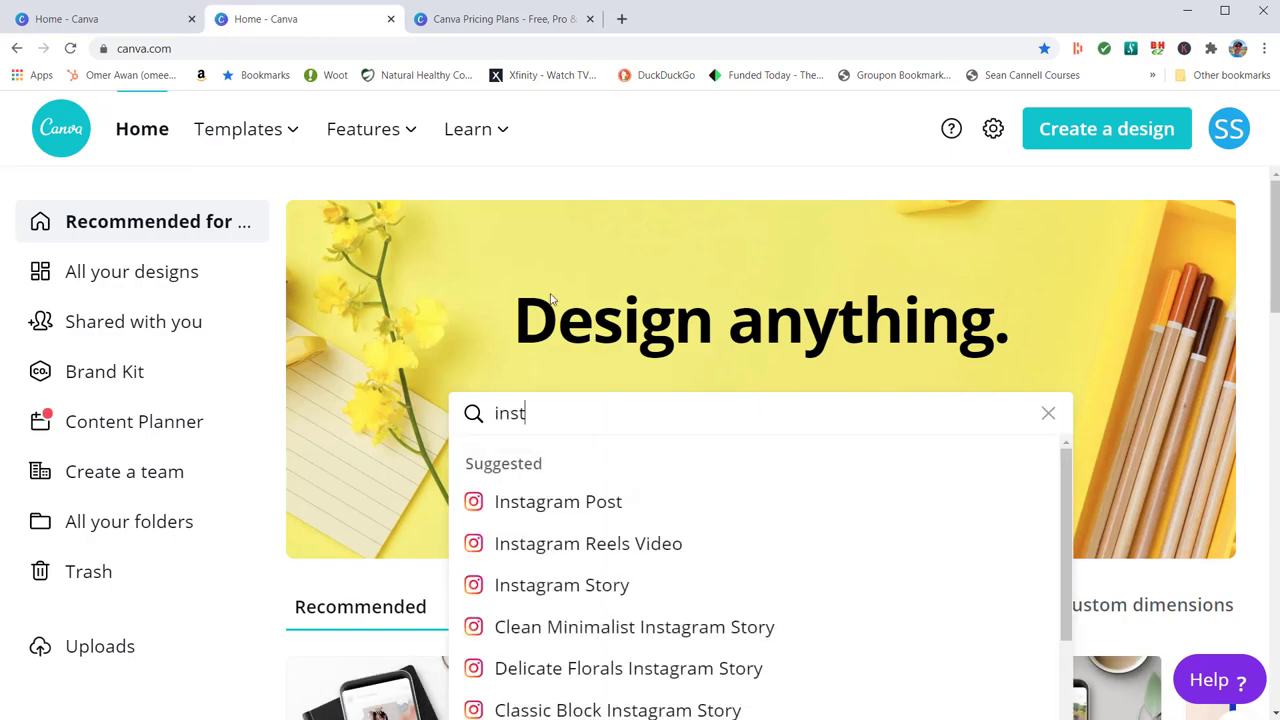
{"action": "left_click", "coordinate": [600, 515]}
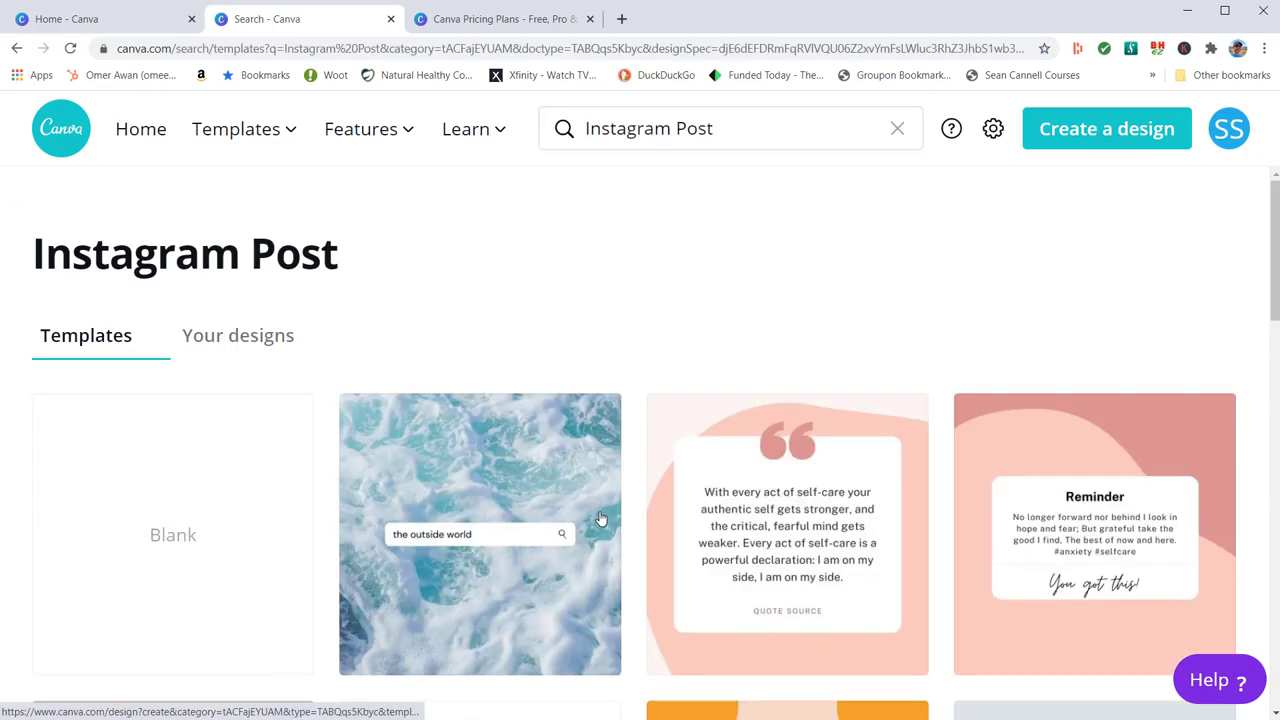
{"action": "left_click", "coordinate": [251, 520]}
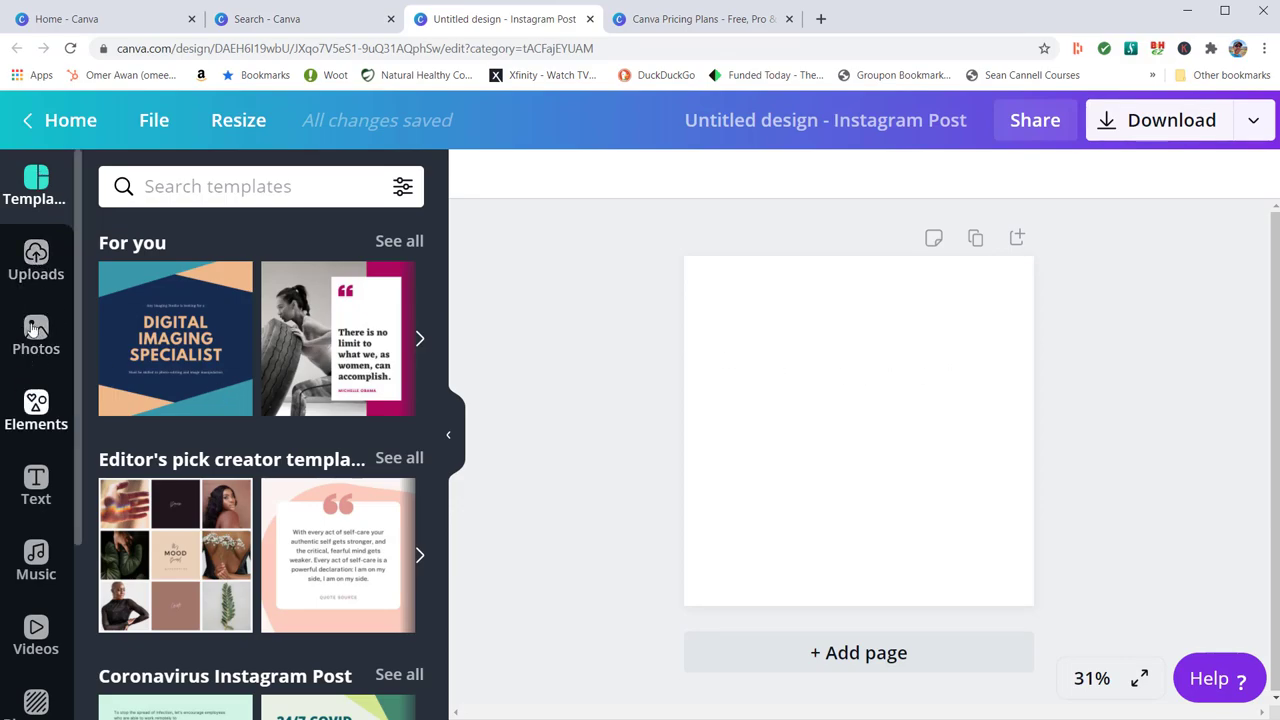
- Add the webcam selfie from Uploads and stretch it across the full 1,080-px page width
{"action": "left_click", "coordinate": [35, 265]}
{"action": "scroll", "coordinate": [311, 368], "scroll_direction": "down", "scroll_amount": 5}
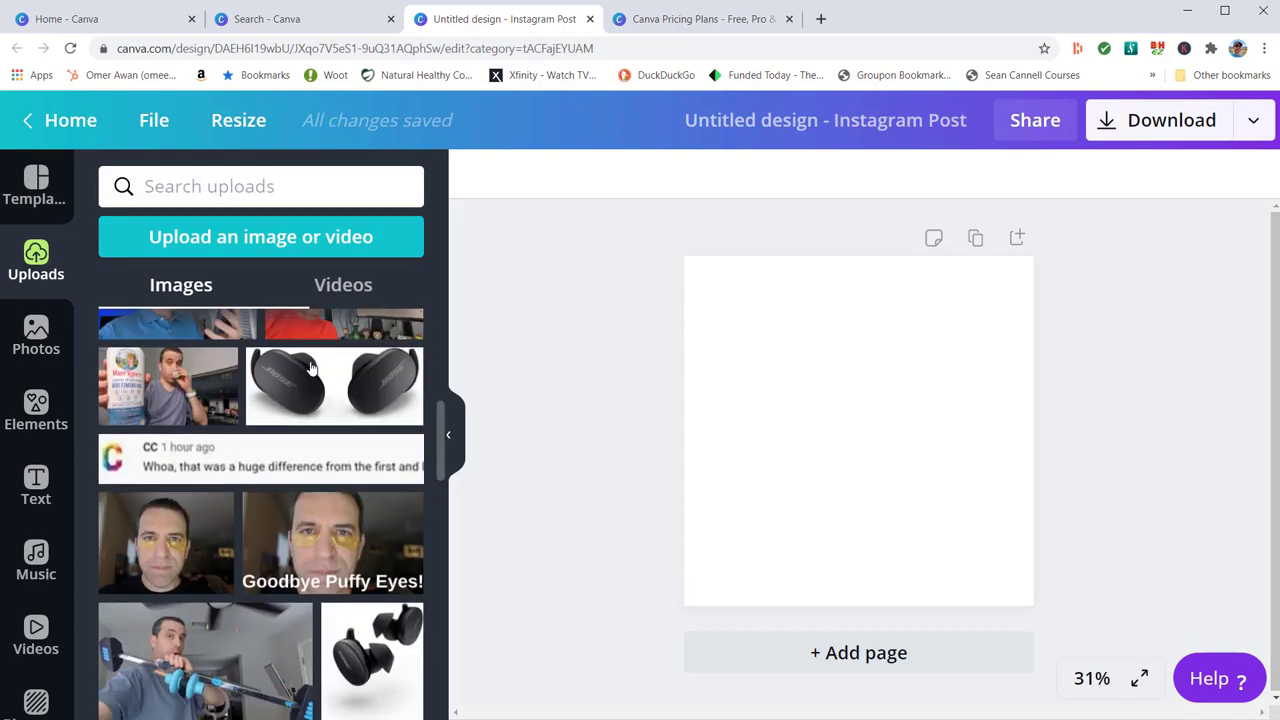
{"action": "scroll", "coordinate": [311, 368], "scroll_direction": "down", "scroll_amount": 5}
{"action": "scroll", "coordinate": [294, 372], "scroll_direction": "down", "scroll_amount": 5}
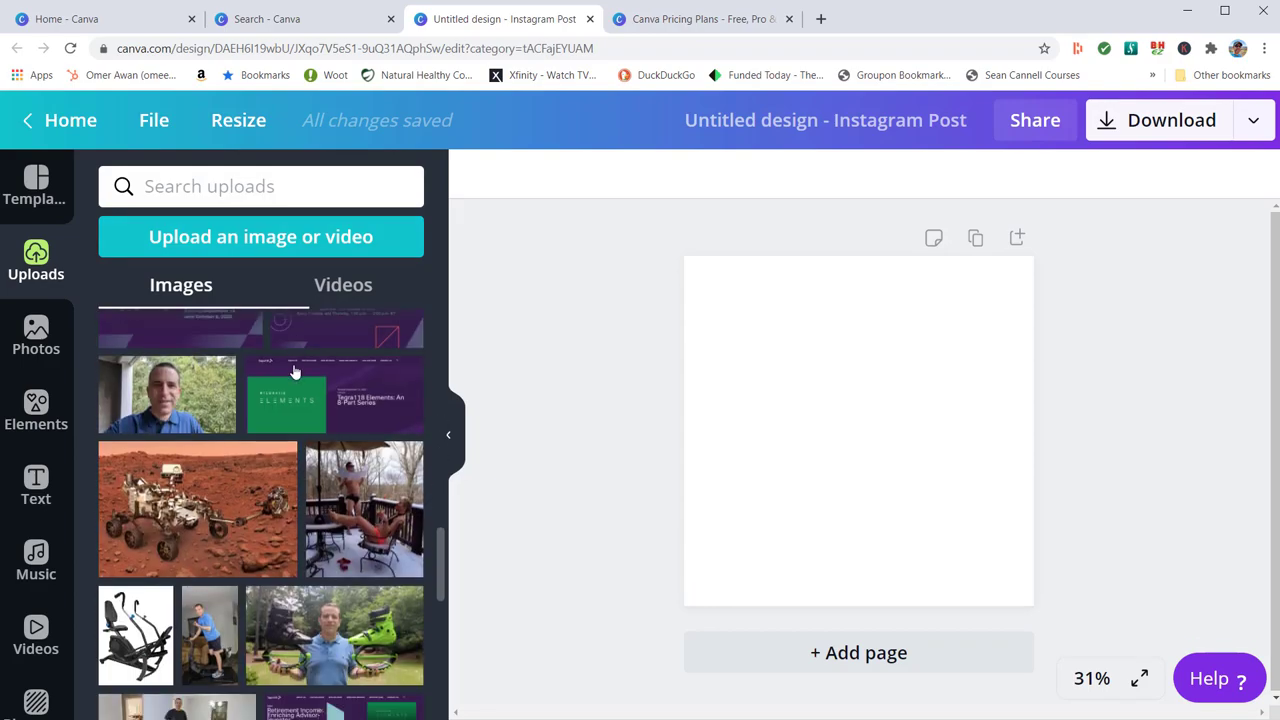
{"action": "mouse_move", "coordinate": [294, 372]}
{"action": "scroll", "coordinate": [294, 372], "scroll_direction": "down", "scroll_amount": 3}
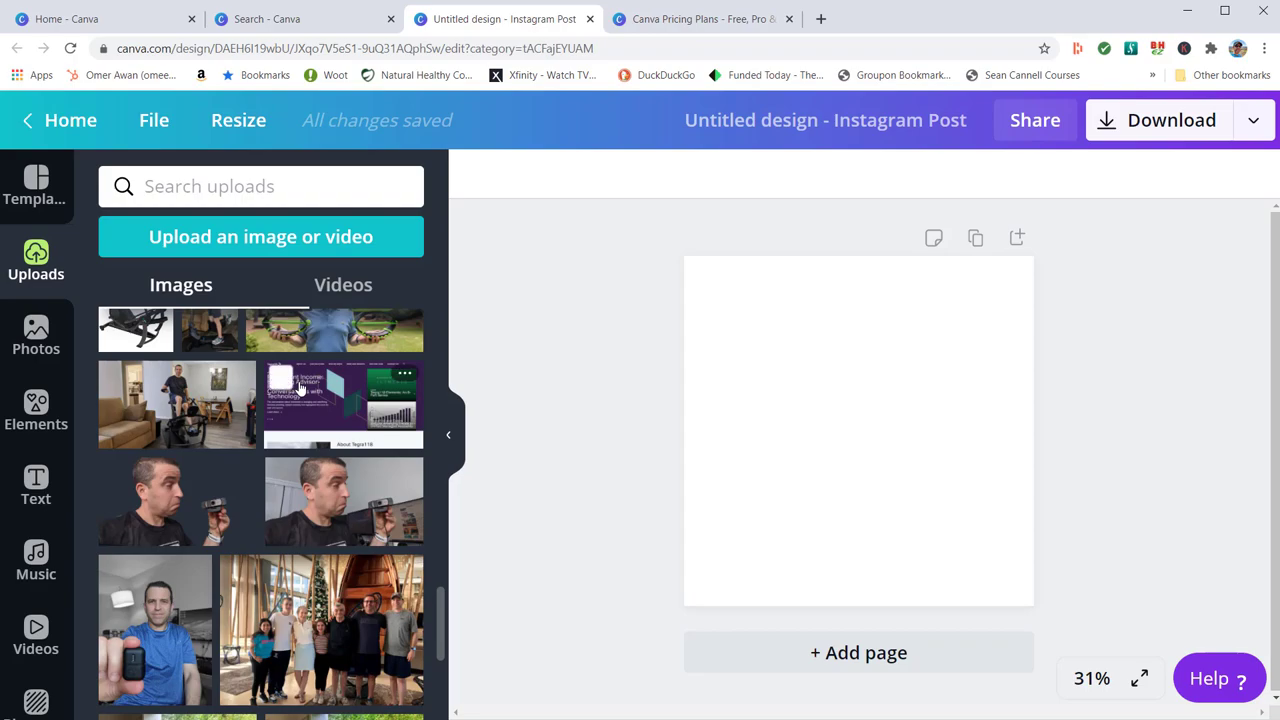
{"action": "scroll", "coordinate": [310, 378], "scroll_direction": "down", "scroll_amount": 5}
{"action": "scroll", "coordinate": [313, 379], "scroll_direction": "up", "scroll_amount": 2}
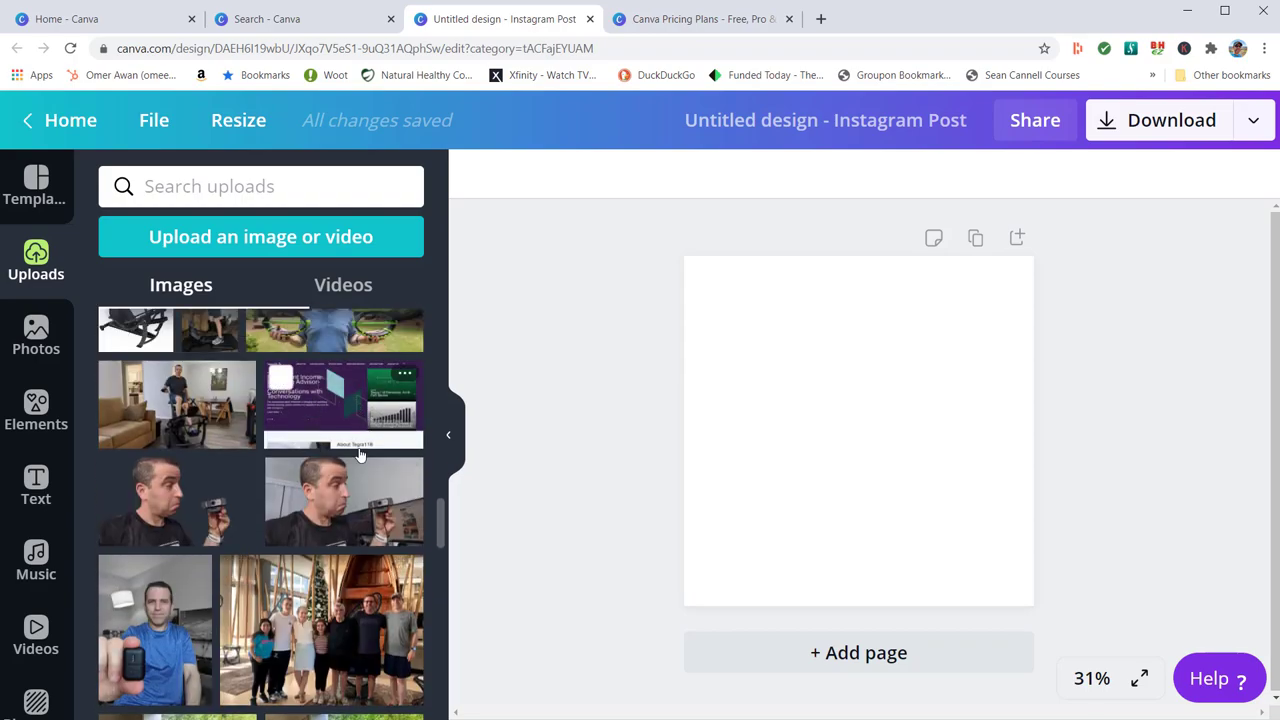
{"action": "left_click", "coordinate": [338, 524]}
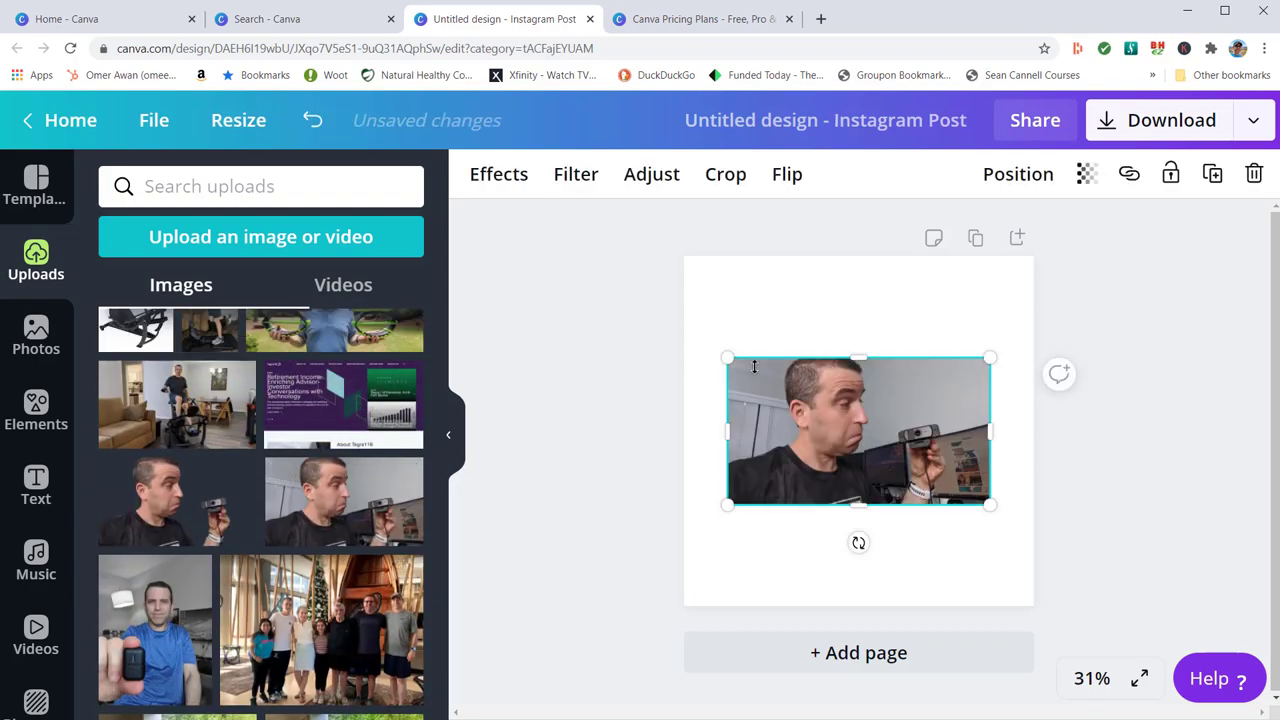
{"action": "left_click_drag", "start_coordinate": [729, 358], "coordinate": [609, 289]}
{"action": "left_click_drag", "start_coordinate": [809, 380], "coordinate": [853, 398]}
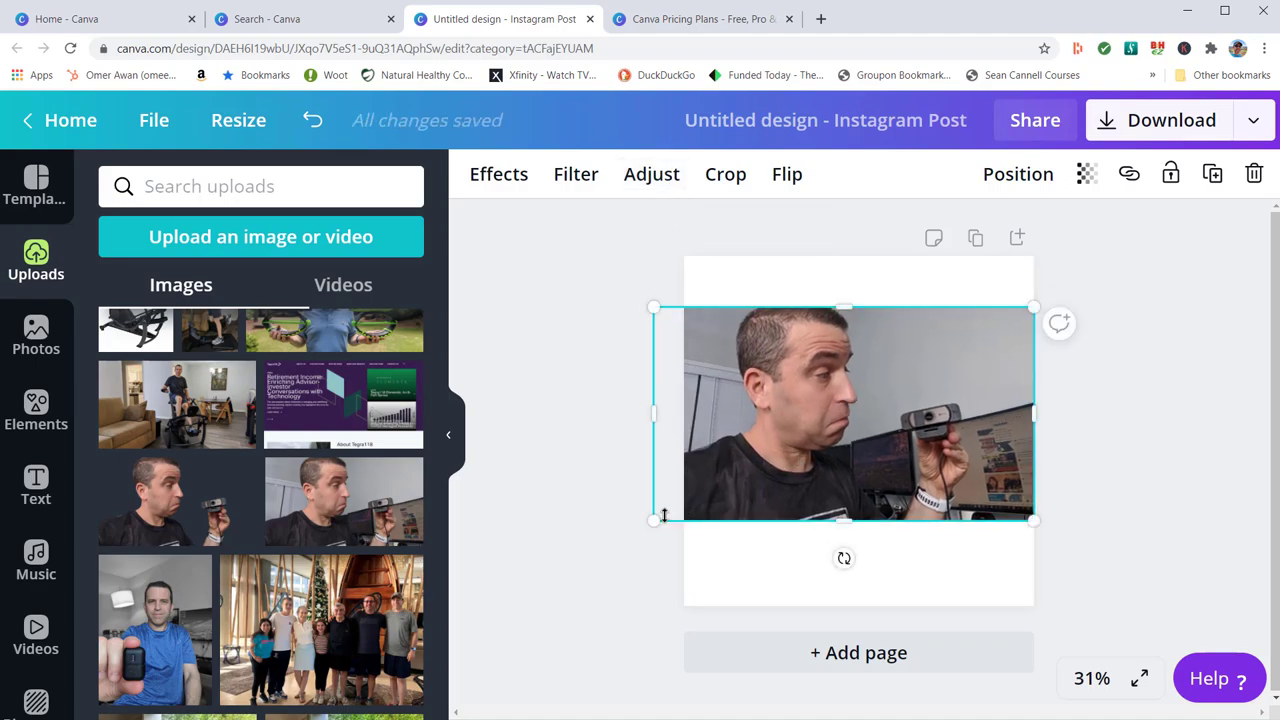
{"action": "mouse_move", "coordinate": [679, 512]}
{"action": "left_mouse_down"}
{"action": "mouse_move", "coordinate": [706, 500]}
{"action": "mouse_move", "coordinate": [684, 502]}
{"action": "left_mouse_up"}
- Remove the webcam photo's background with Background Remover, then return to the home page
{"action": "left_click", "coordinate": [491, 170]}
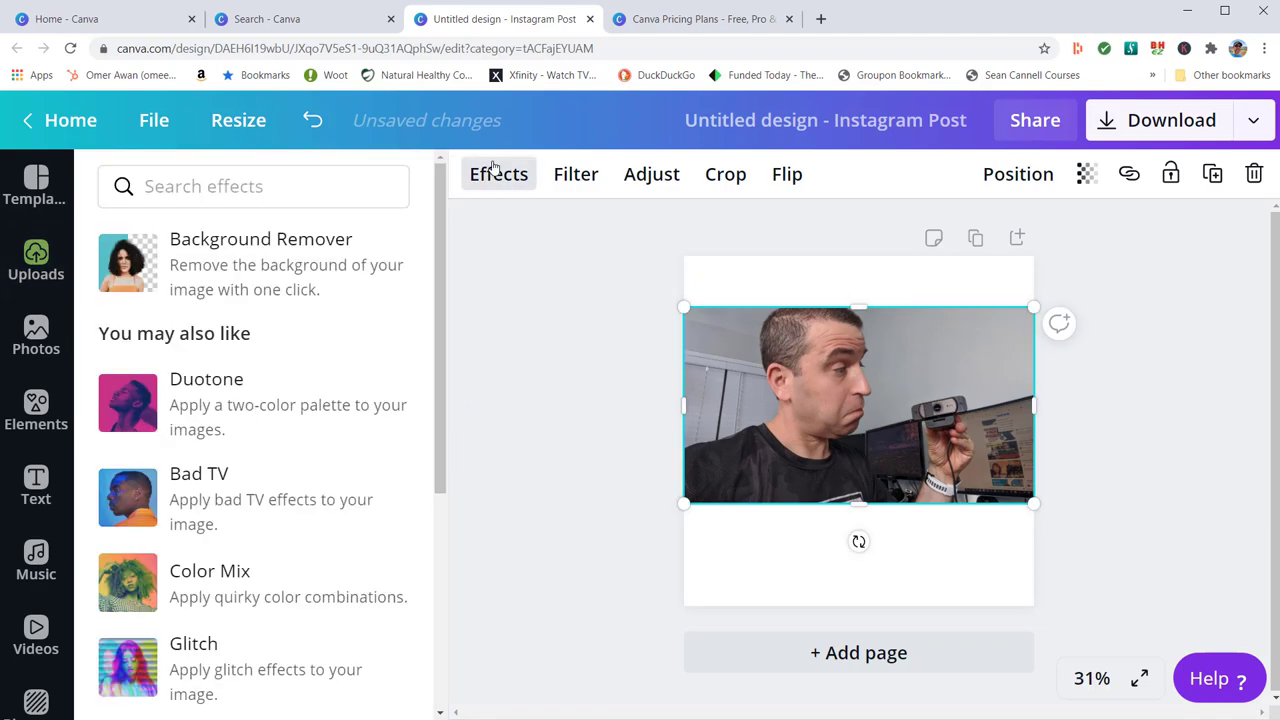
{"action": "left_click", "coordinate": [250, 287]}
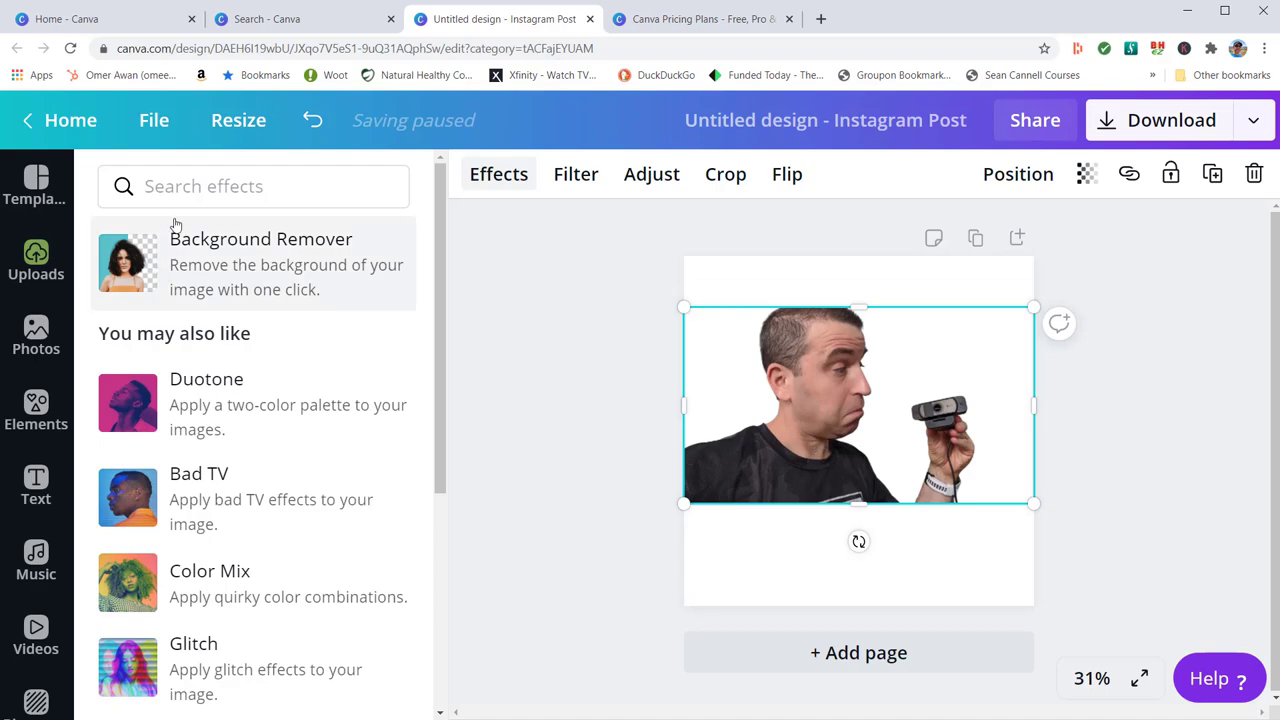
{"action": "left_click", "coordinate": [57, 121]}
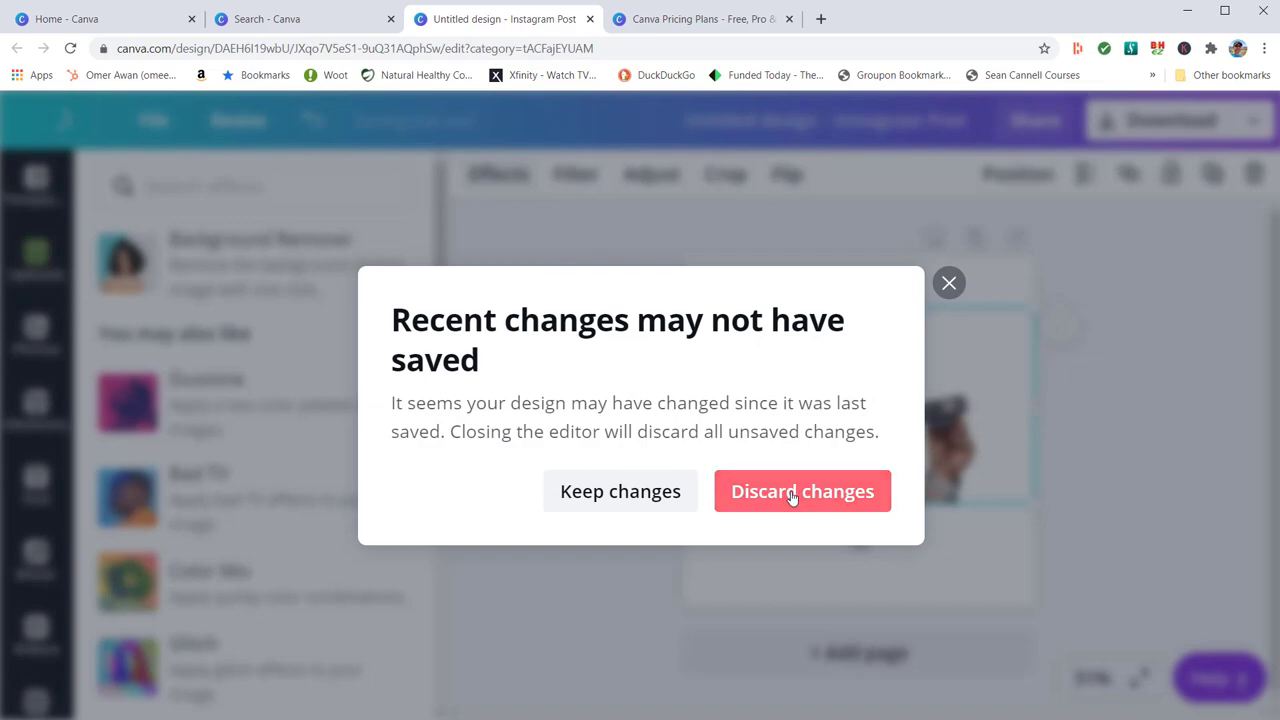
- Discard the Instagram post's changes, leave the editor, and search designs for 'you' (YouTube thumbnail)
{"action": "left_click", "coordinate": [791, 493]}
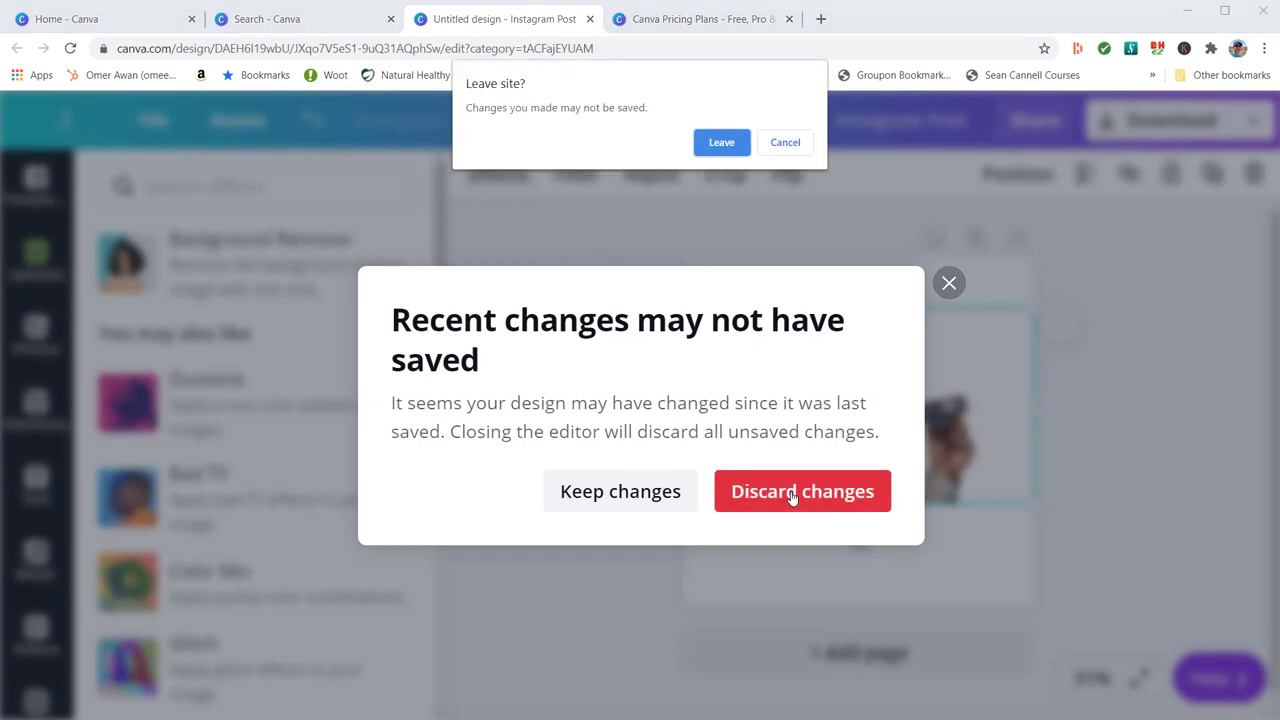
{"action": "left_click", "coordinate": [721, 142]}
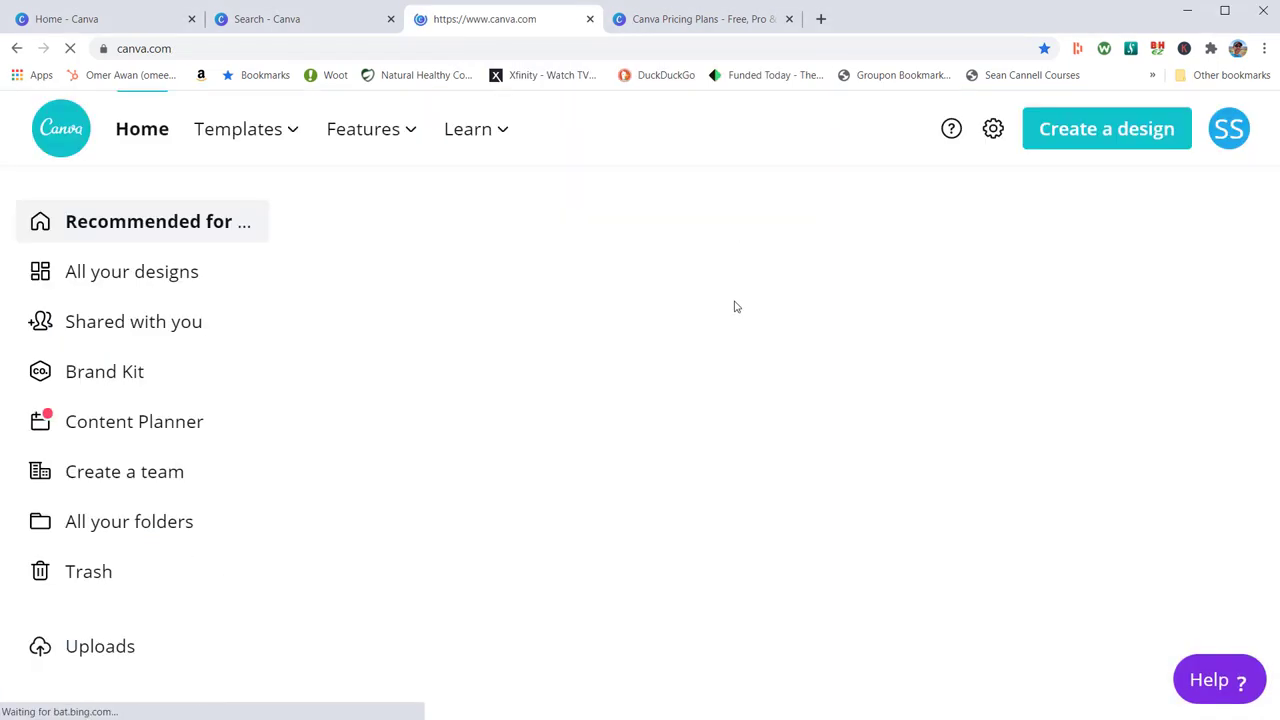
{"action": "left_click", "coordinate": [576, 413]}
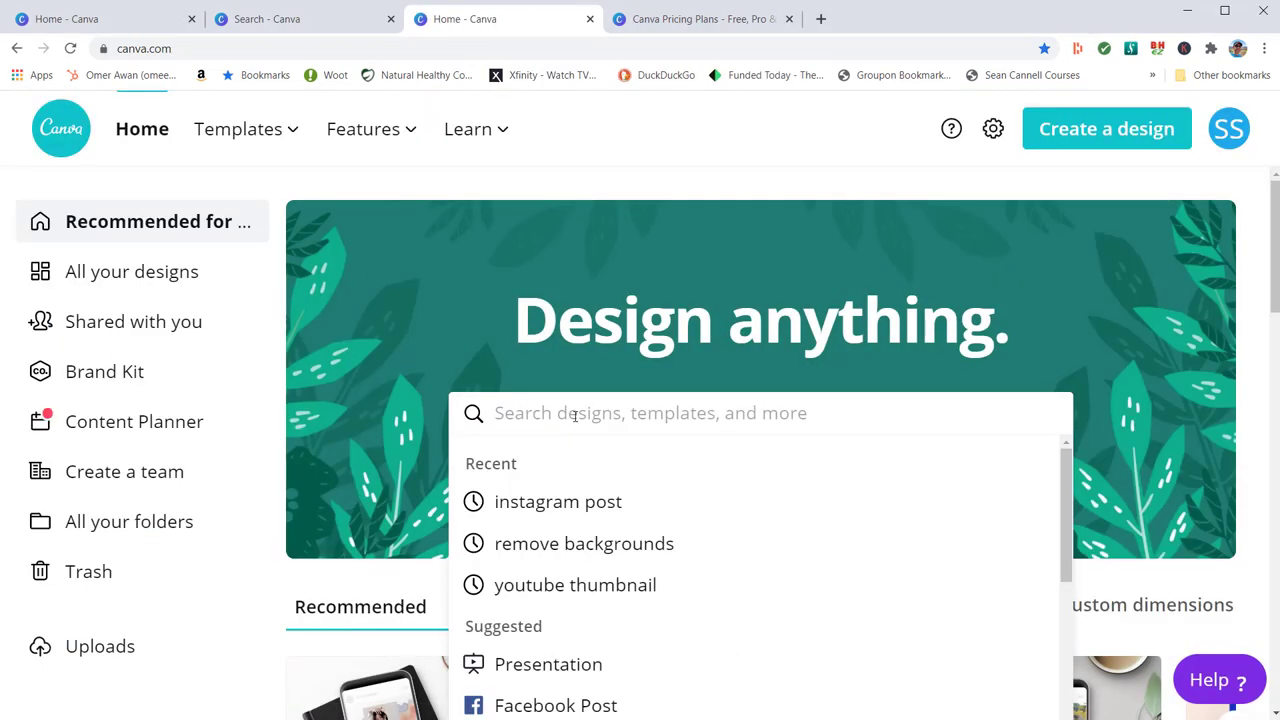
{"action": "type", "text": "upl"}
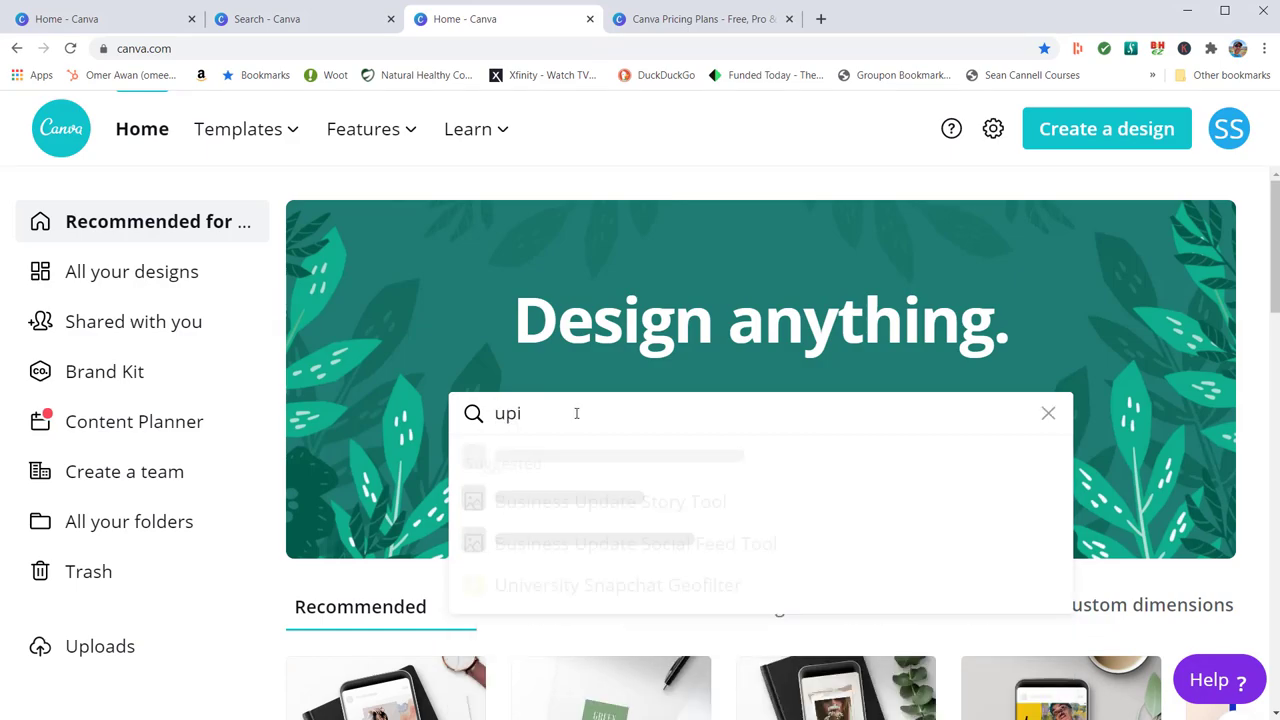
{"action": "key", "text": "BackSpace"}
{"action": "key", "text": "BackSpace"}
{"action": "key", "text": "BackSpace"}
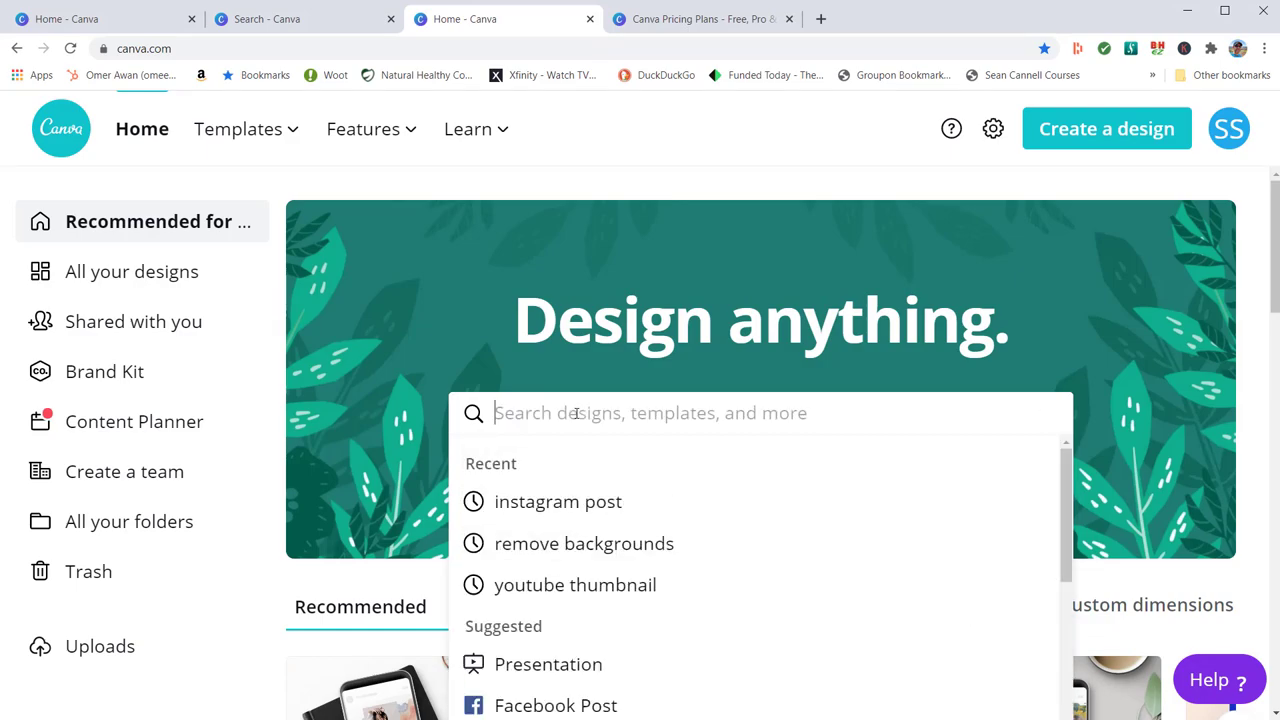
{"action": "type", "text": "you"}
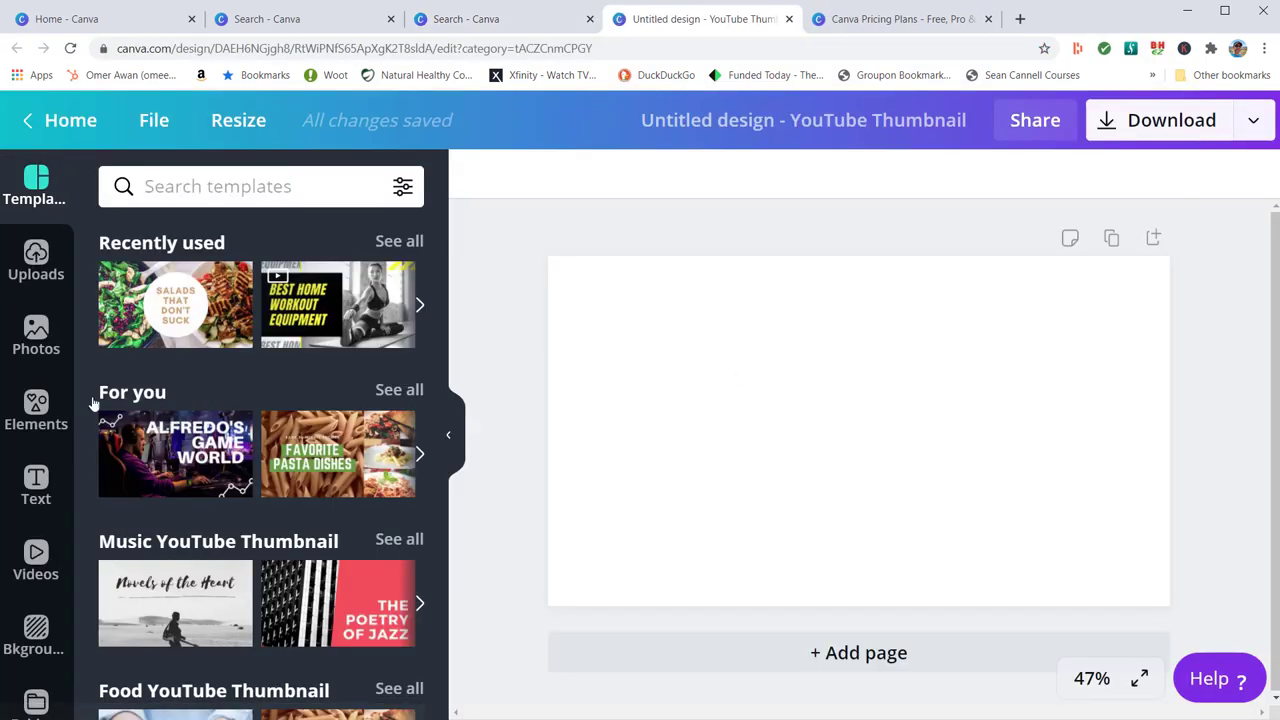
- Add the hammock photo from Uploads and enlarge it to fill the page height
{"action": "left_click", "coordinate": [26, 287]}
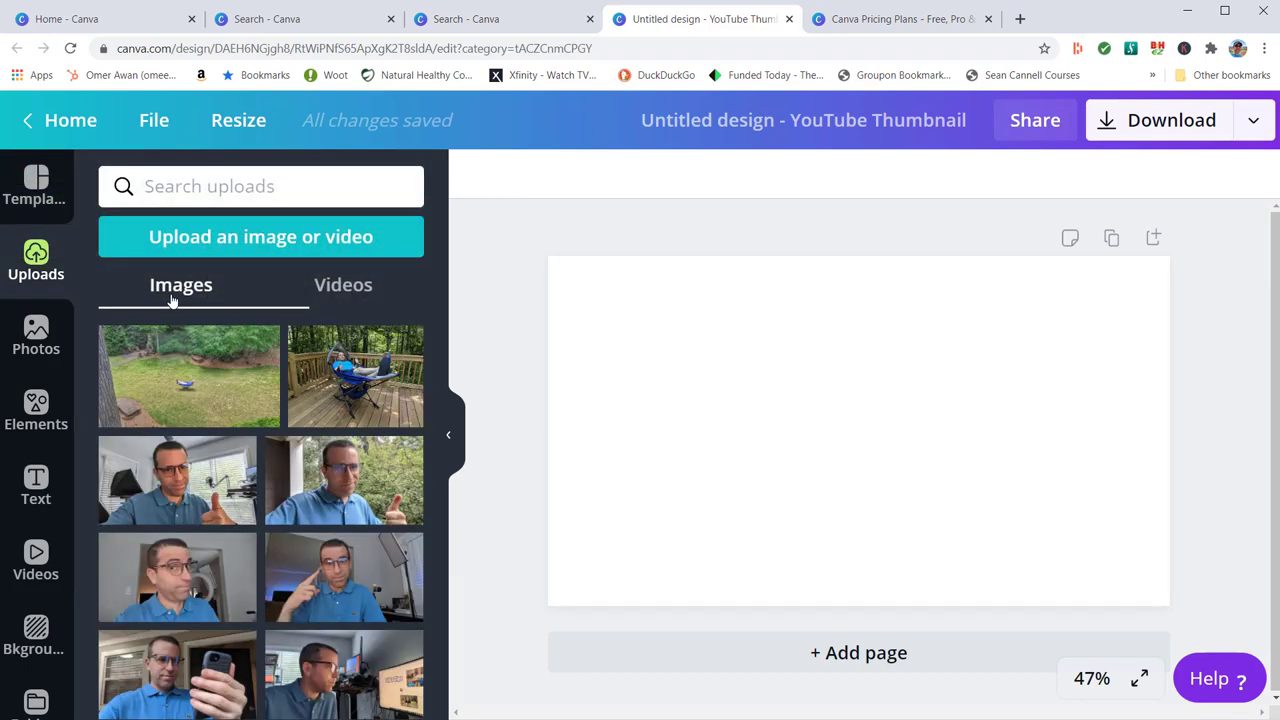
{"action": "left_click", "coordinate": [355, 378]}
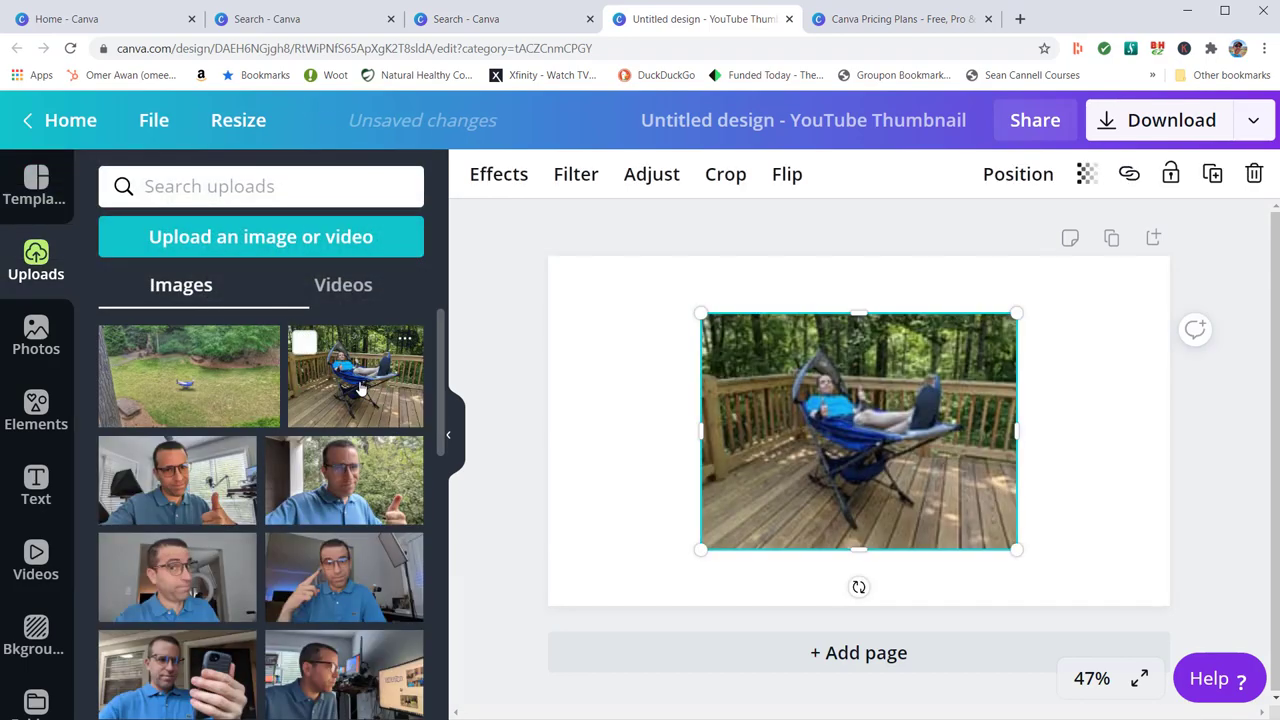
{"action": "left_click_drag", "start_coordinate": [1016, 549], "coordinate": [1157, 657]}
{"action": "left_click_drag", "start_coordinate": [897, 416], "coordinate": [834, 364]}
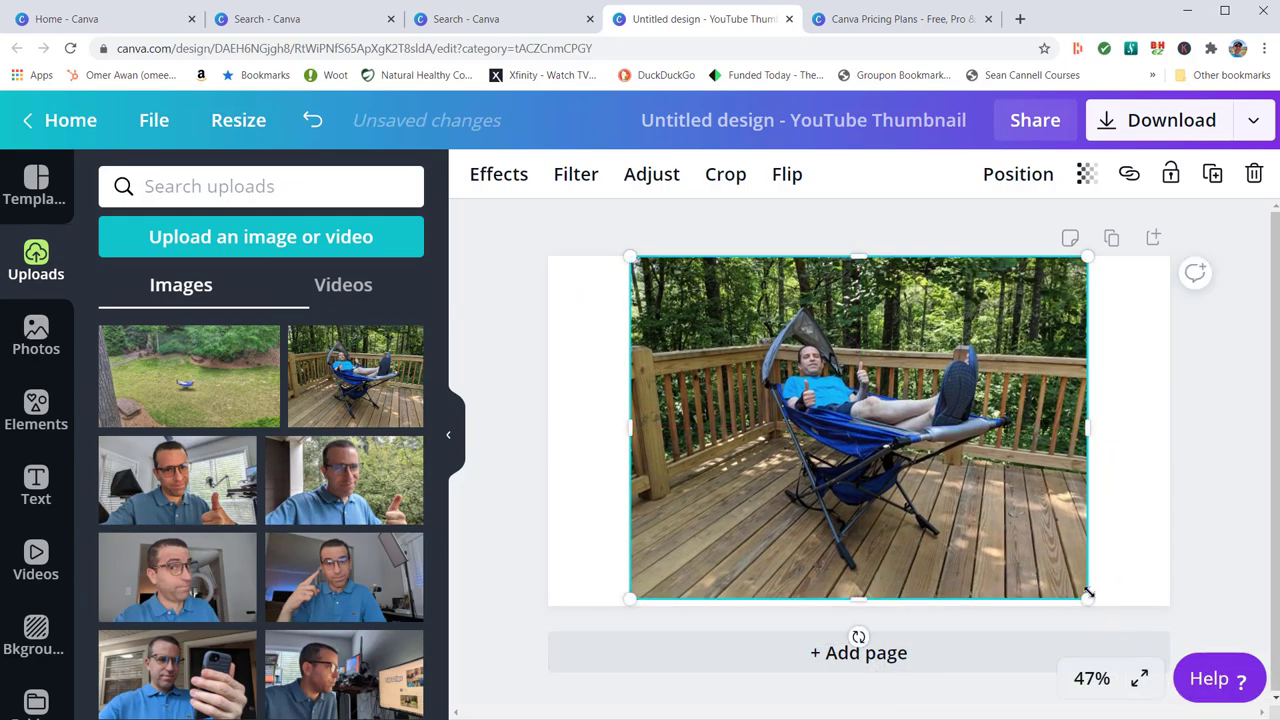
{"action": "mouse_move", "coordinate": [1088, 594]}
{"action": "left_mouse_down"}
{"action": "mouse_move", "coordinate": [1109, 611]}
{"action": "mouse_move", "coordinate": [1098, 604]}
{"action": "left_mouse_up"}
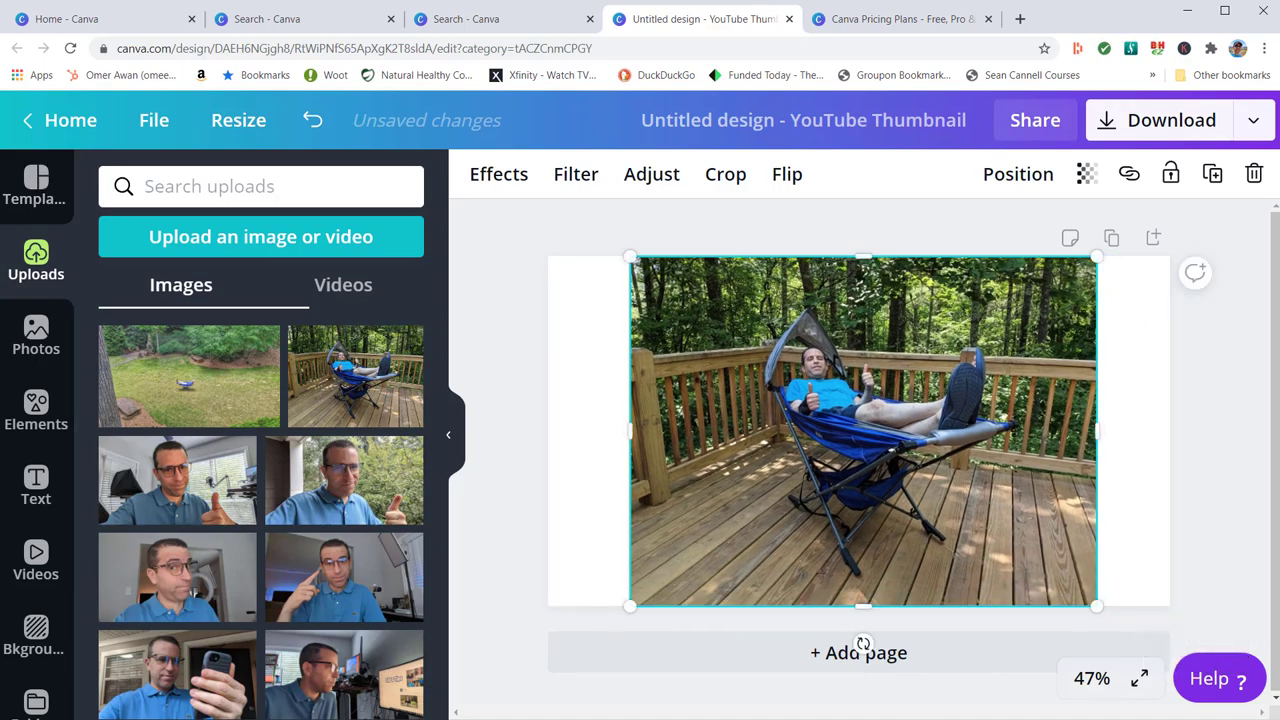
- Apply Background Remover to the hammock photo, then delete it from the page
{"action": "left_click", "coordinate": [474, 172]}
{"action": "left_click", "coordinate": [286, 266]}
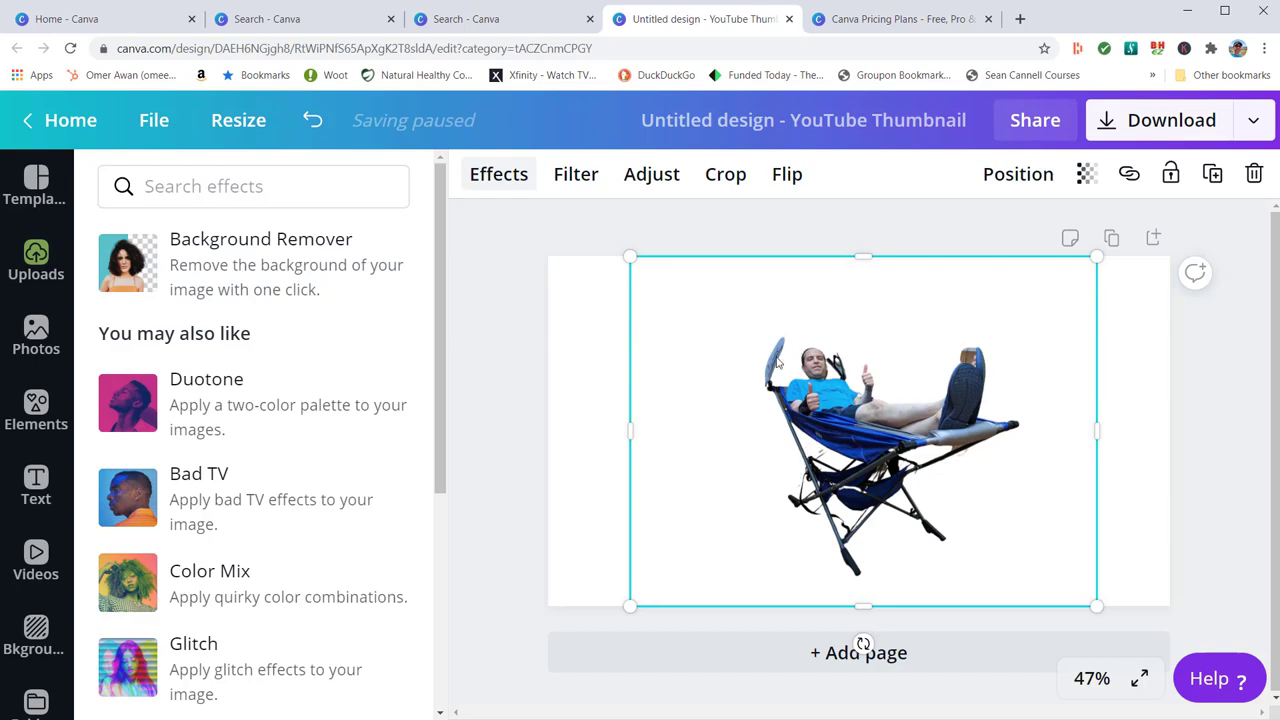
{"action": "key", "text": "Delete"}
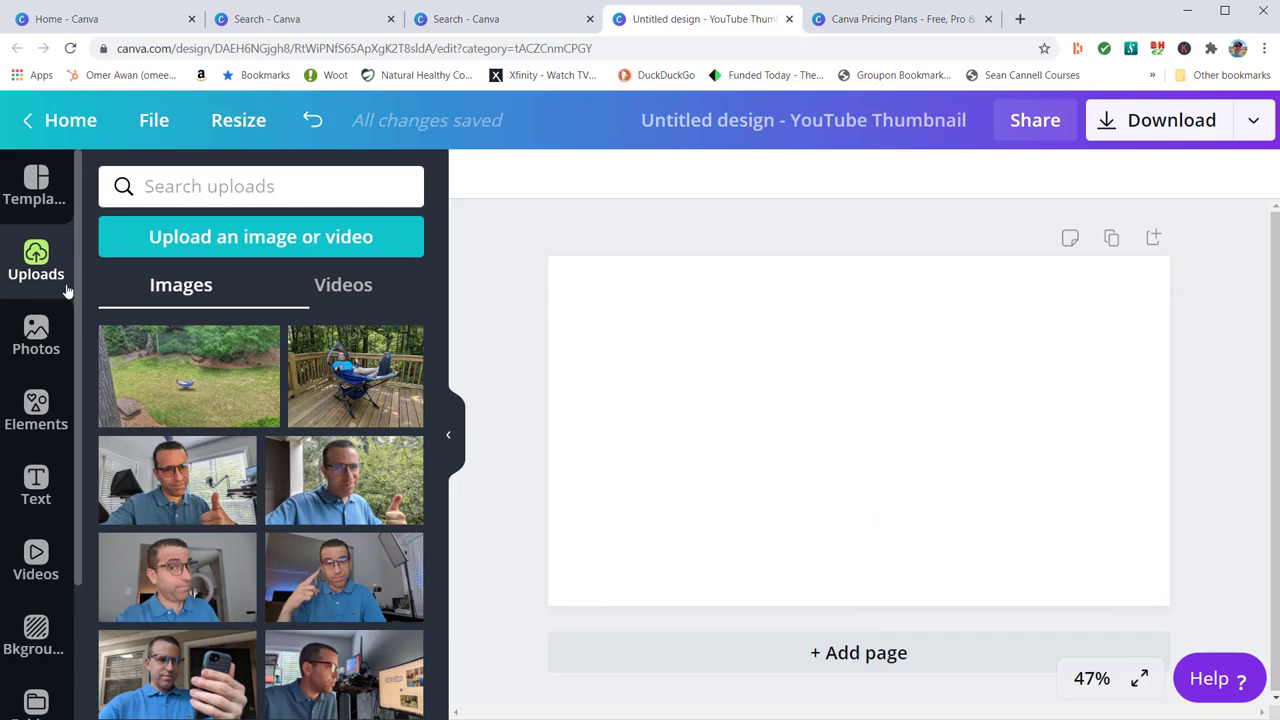
{"action": "scroll", "coordinate": [284, 450], "scroll_direction": "down", "scroll_amount": 5}
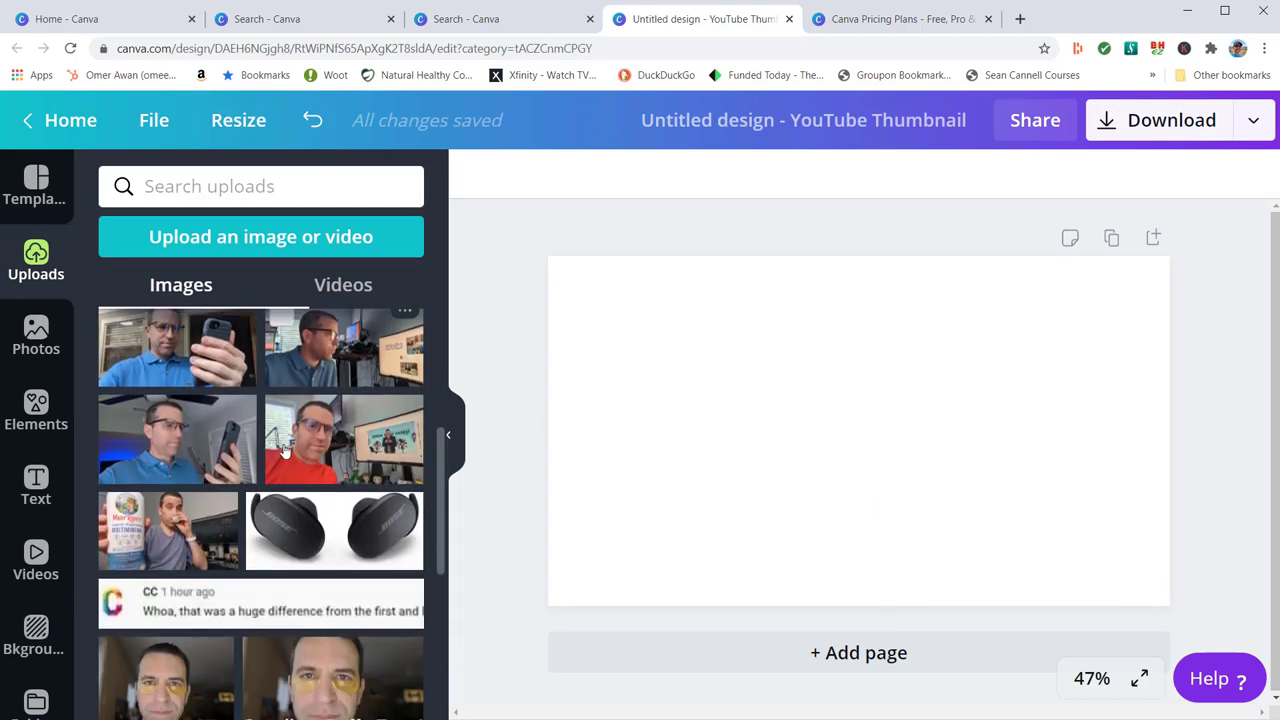
{"action": "scroll", "coordinate": [290, 450], "scroll_direction": "down", "scroll_amount": 2}
{"action": "scroll", "coordinate": [303, 447], "scroll_direction": "down", "scroll_amount": 4}
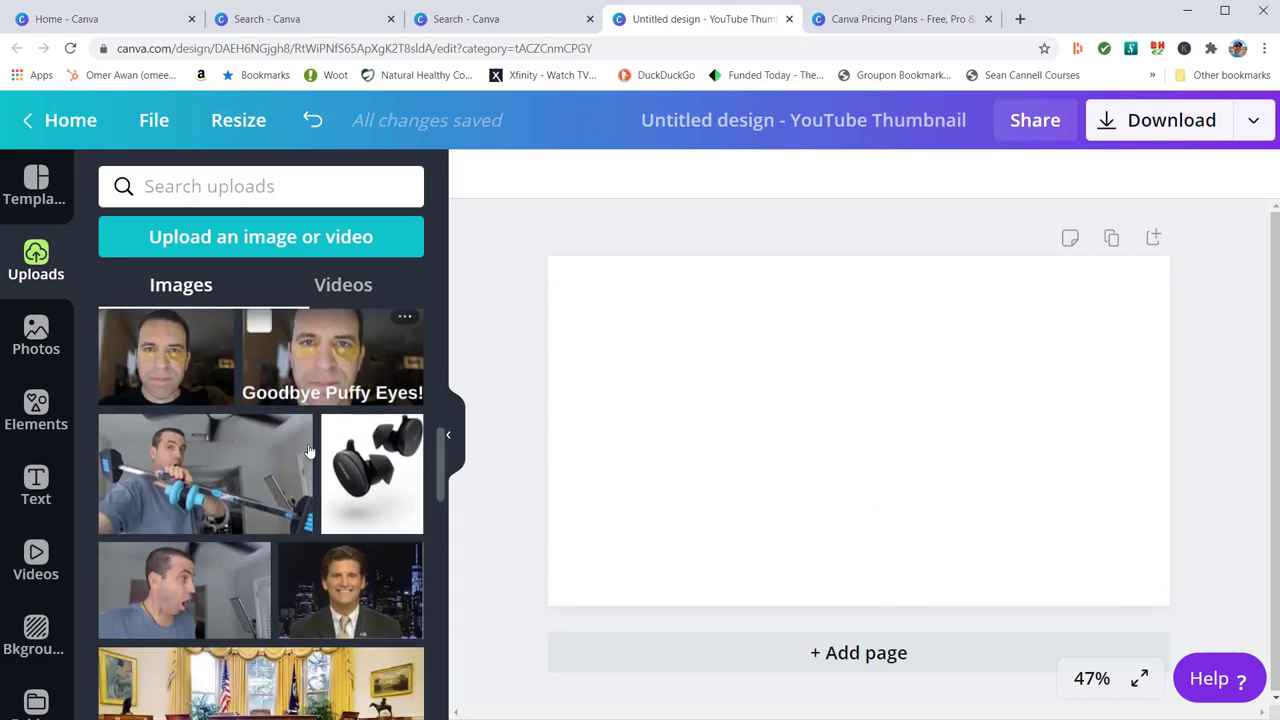
{"action": "left_click", "coordinate": [241, 472]}
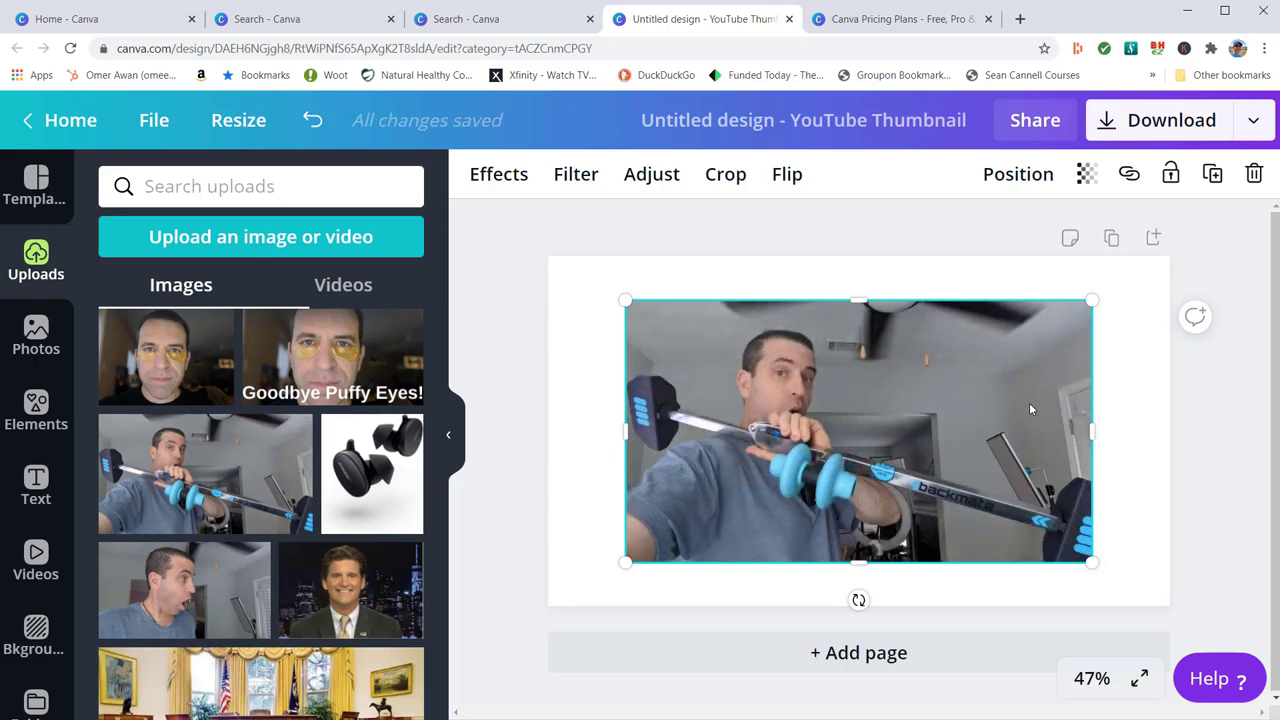
{"action": "left_click_drag", "start_coordinate": [593, 287], "coordinate": [535, 262]}
{"action": "left_click_drag", "start_coordinate": [1127, 581], "coordinate": [1176, 609]}
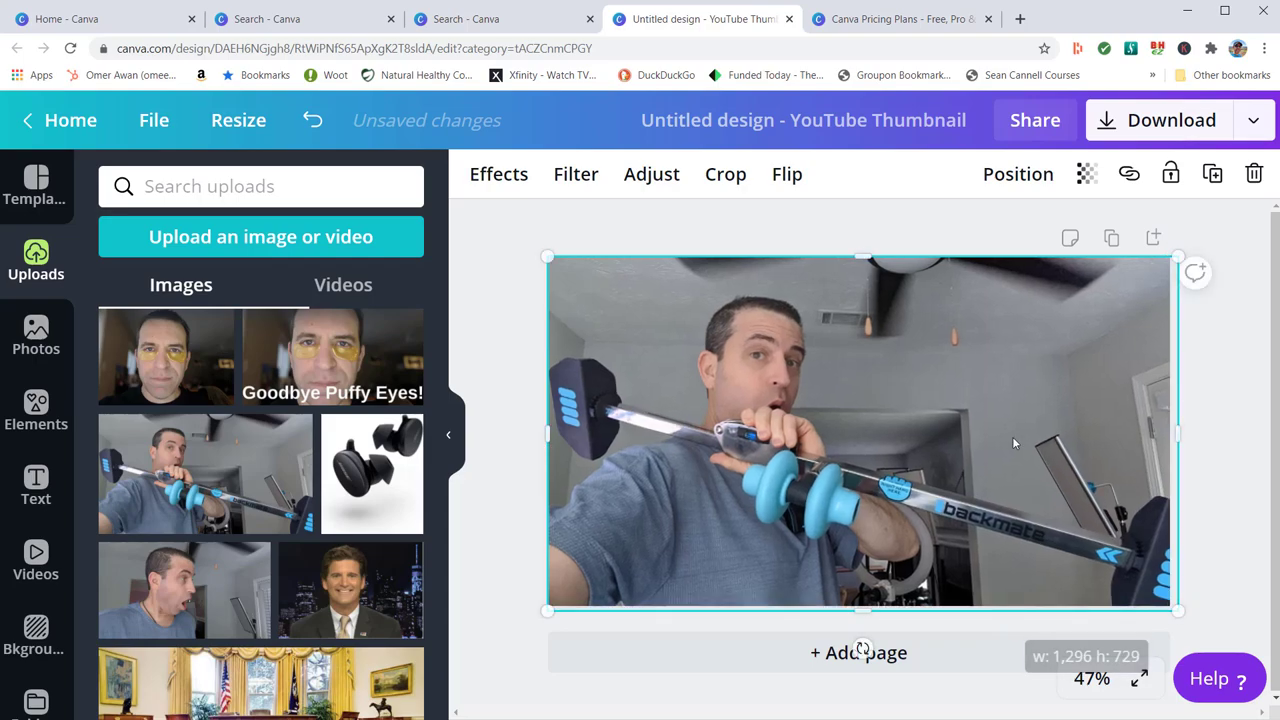
{"action": "left_click", "coordinate": [498, 174]}
{"action": "left_click", "coordinate": [222, 290]}
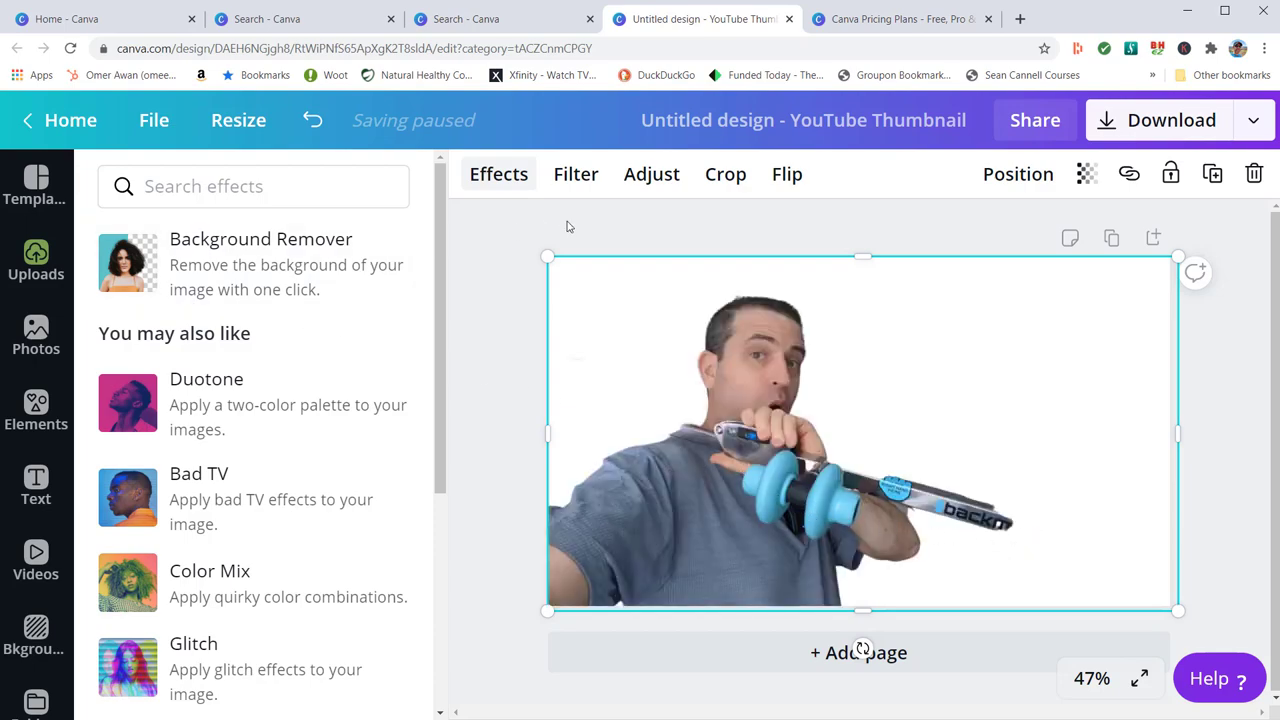
{"action": "key", "text": "Delete"}
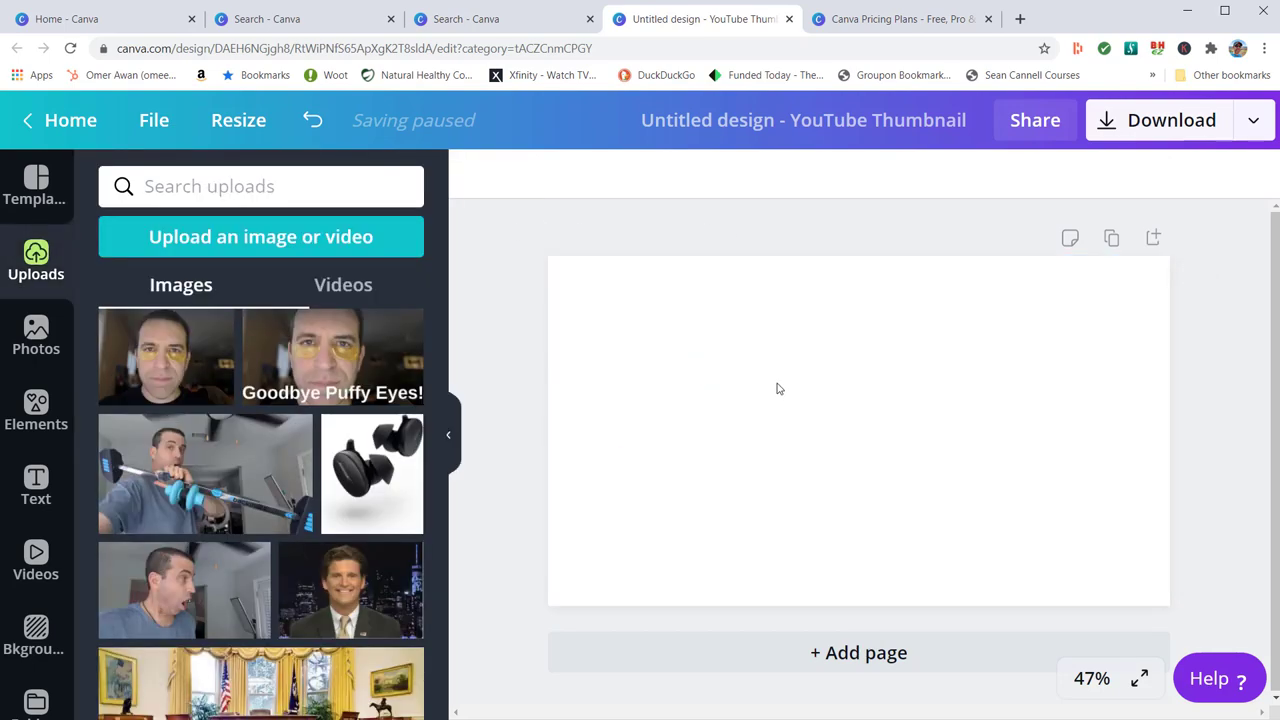
- Add the eye-patch photo from Uploads, enlarge it, and centre it horizontally on the page
{"action": "scroll", "coordinate": [160, 383], "scroll_direction": "down", "scroll_amount": 3}
{"action": "scroll", "coordinate": [168, 383], "scroll_direction": "up", "scroll_amount": 3}
{"action": "left_click", "coordinate": [168, 380]}
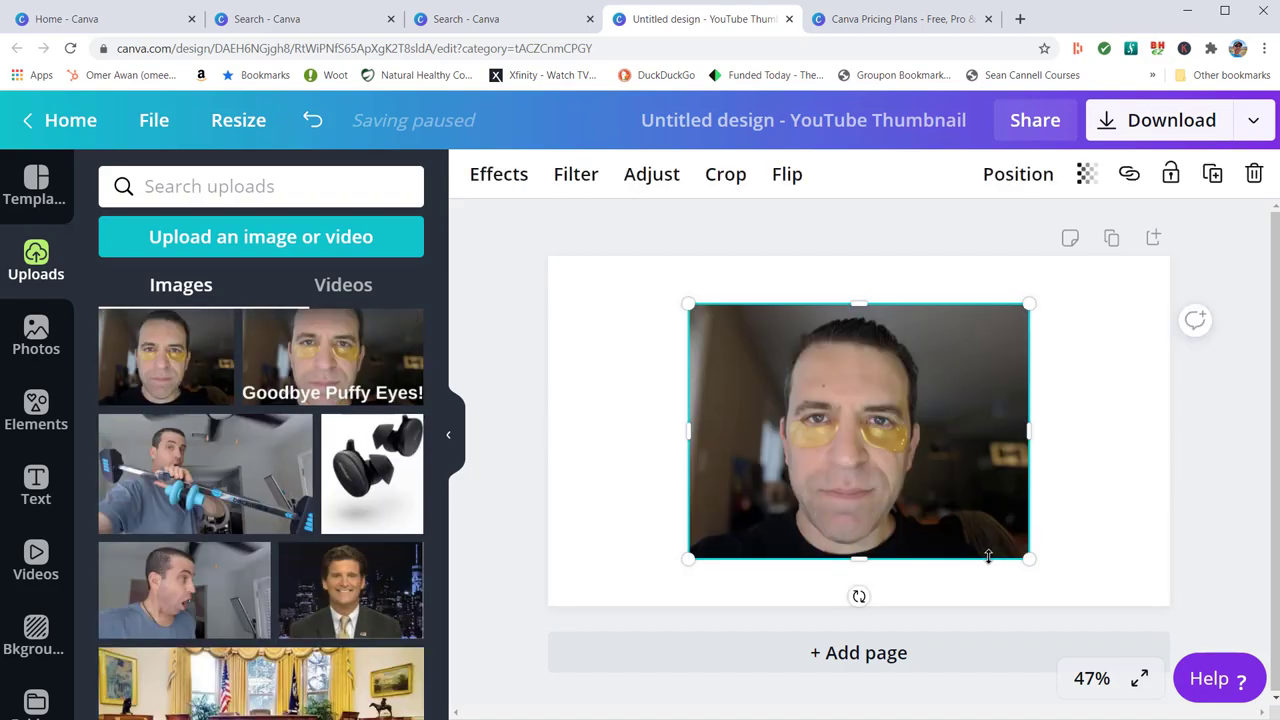
{"action": "left_click_drag", "start_coordinate": [1029, 558], "coordinate": [1077, 595]}
{"action": "left_click_drag", "start_coordinate": [688, 303], "coordinate": [615, 249]}
{"action": "left_click_drag", "start_coordinate": [980, 333], "coordinate": [983, 346]}
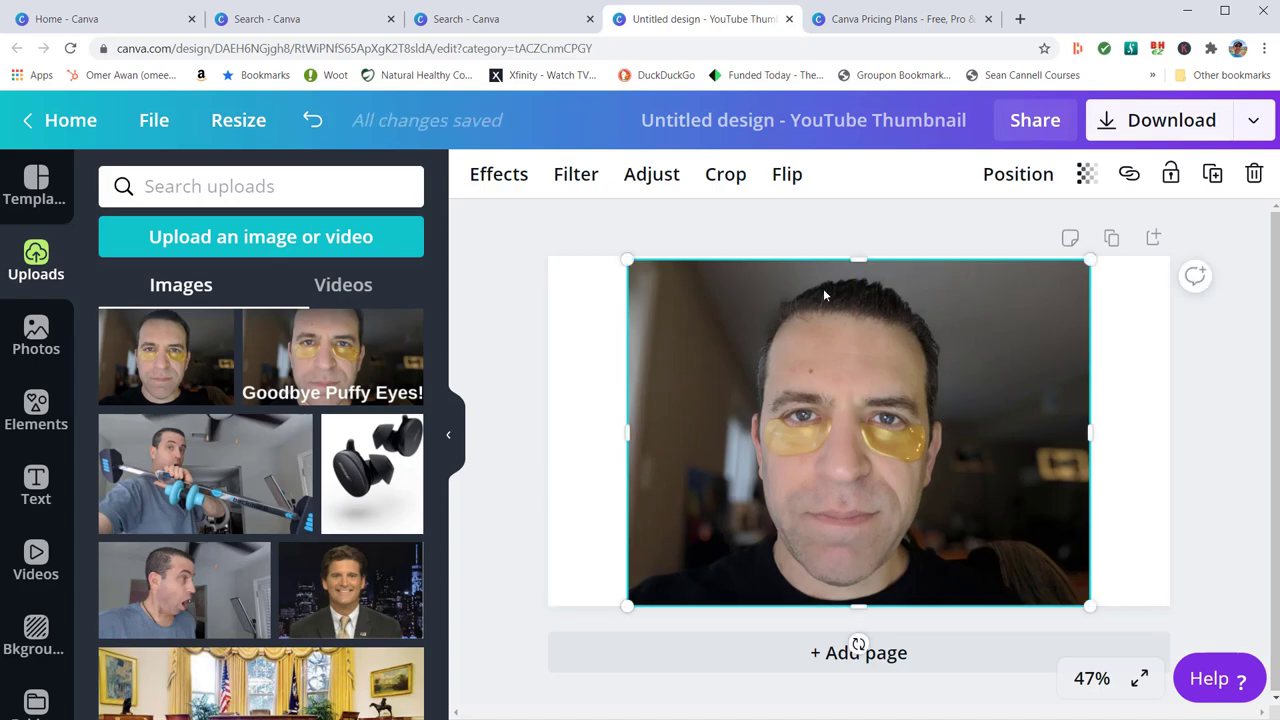
- Remove the eye-patch photo's background with Background Remover and shift the cut-out left
{"action": "left_click", "coordinate": [495, 178]}
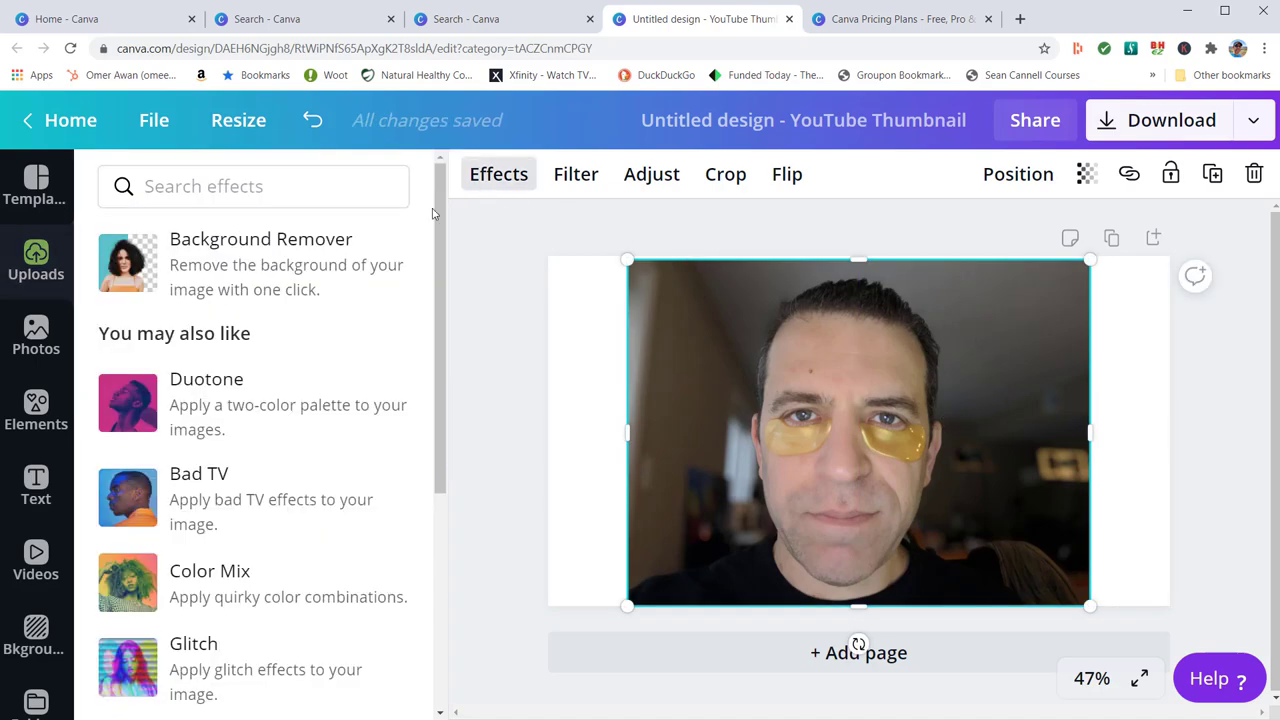
{"action": "left_click", "coordinate": [282, 243]}
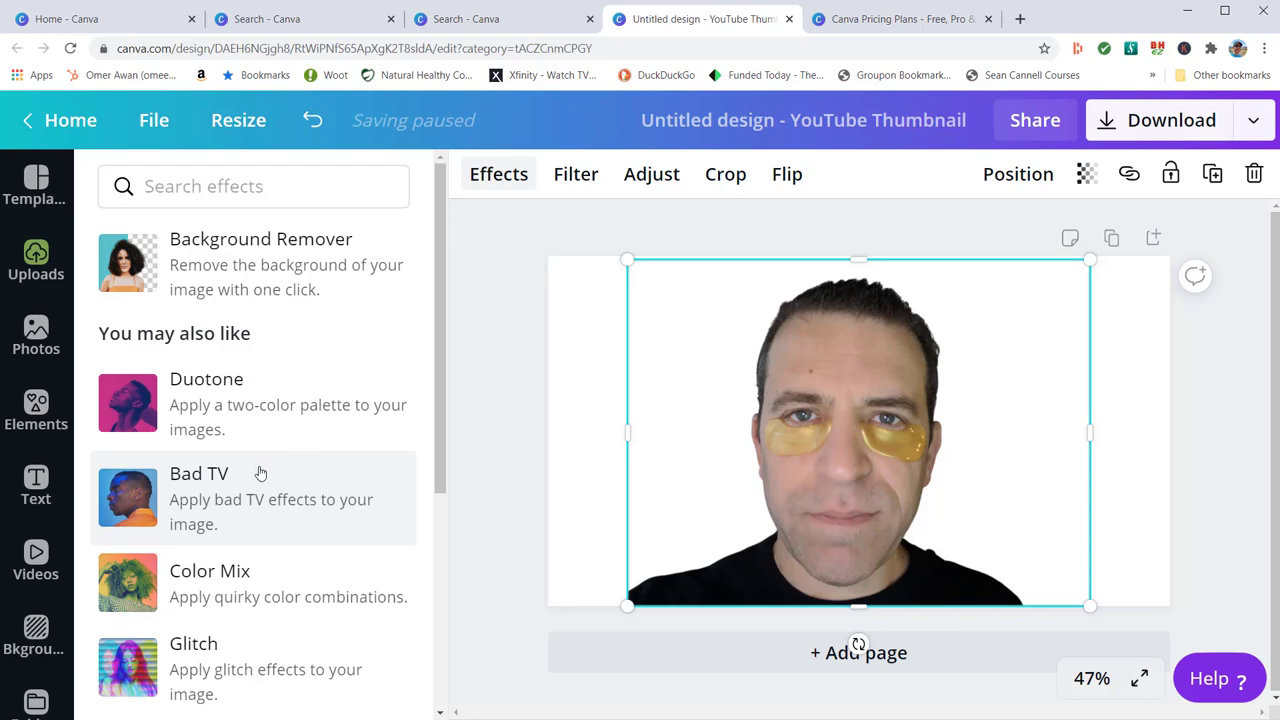
{"action": "left_click_drag", "start_coordinate": [838, 476], "coordinate": [714, 471]}
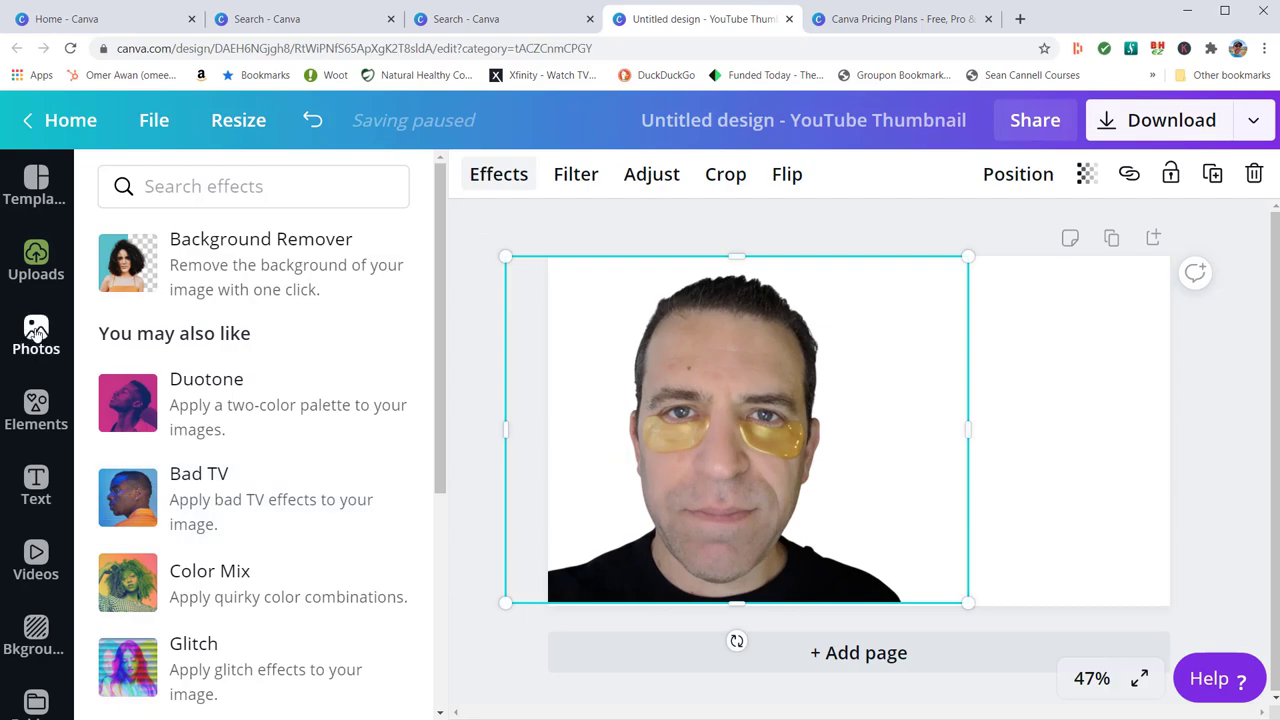
- Search Elements for 'gold arrow' and add the curved gold arrow to the page
{"action": "left_click", "coordinate": [36, 405]}
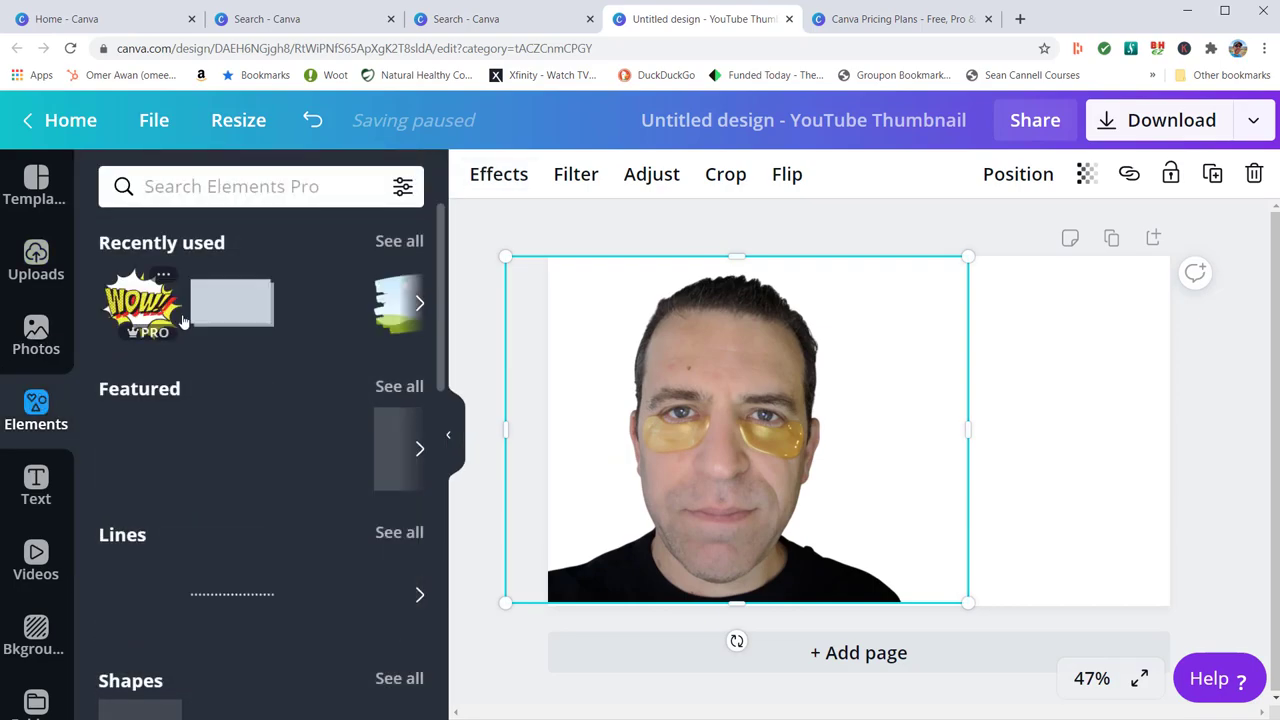
{"action": "left_click", "coordinate": [185, 186]}
{"action": "type", "text": "gold arrow"}
{"action": "key", "text": "Return"}
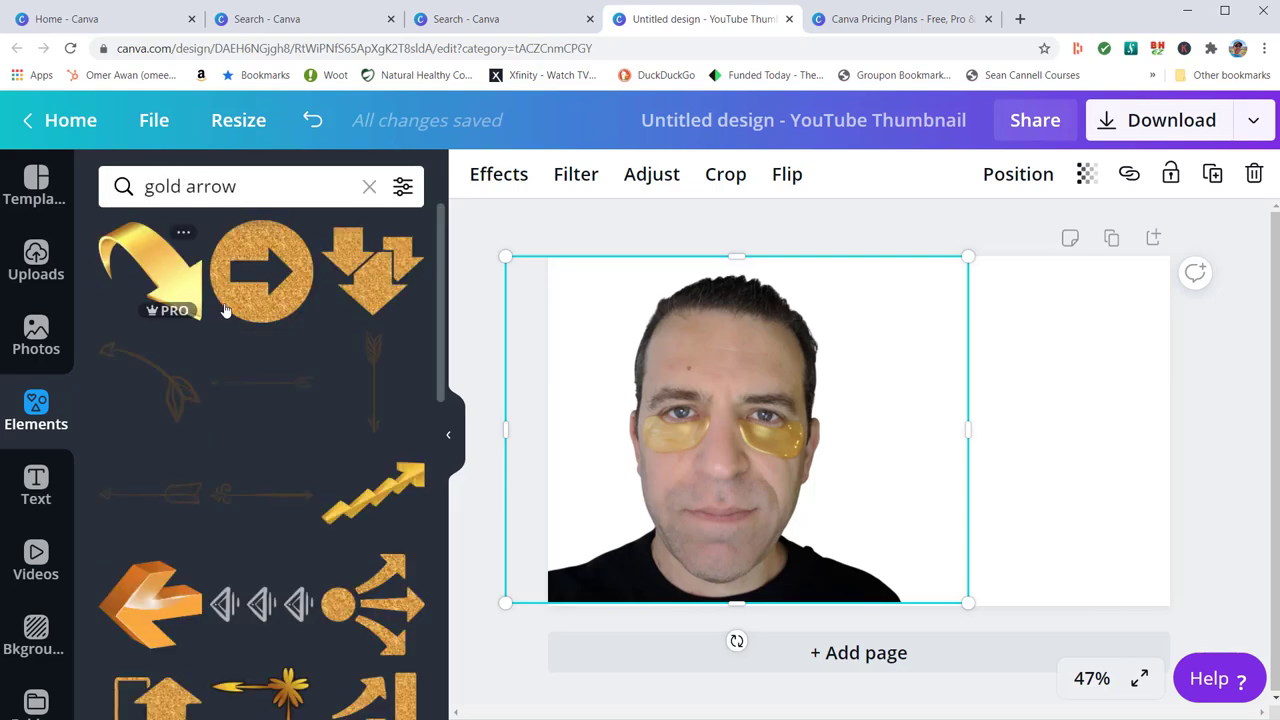
{"action": "left_click", "coordinate": [175, 278]}
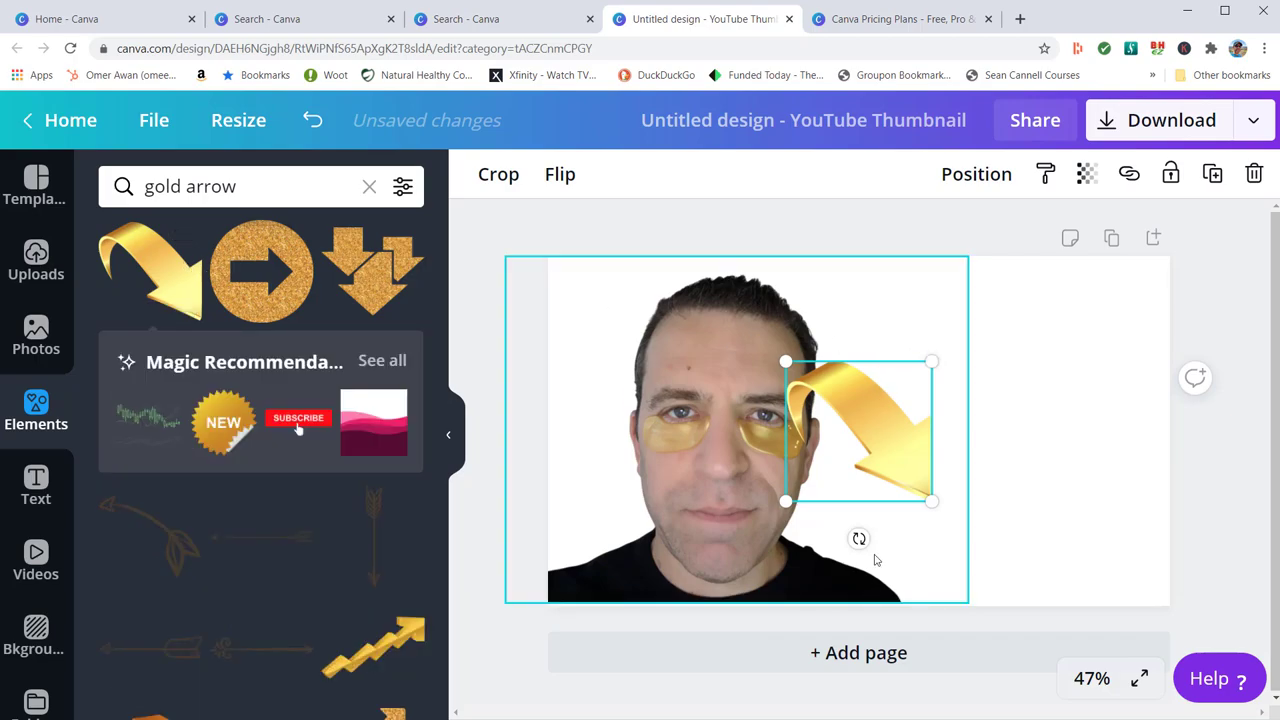
- Rotate the arrow to about 118°, place it right of the face, and shift the portrait ~85 px right
{"action": "left_click_drag", "start_coordinate": [860, 540], "coordinate": [805, 410]}
{"action": "left_click_drag", "start_coordinate": [866, 455], "coordinate": [1050, 390]}
{"action": "left_click", "coordinate": [718, 519]}
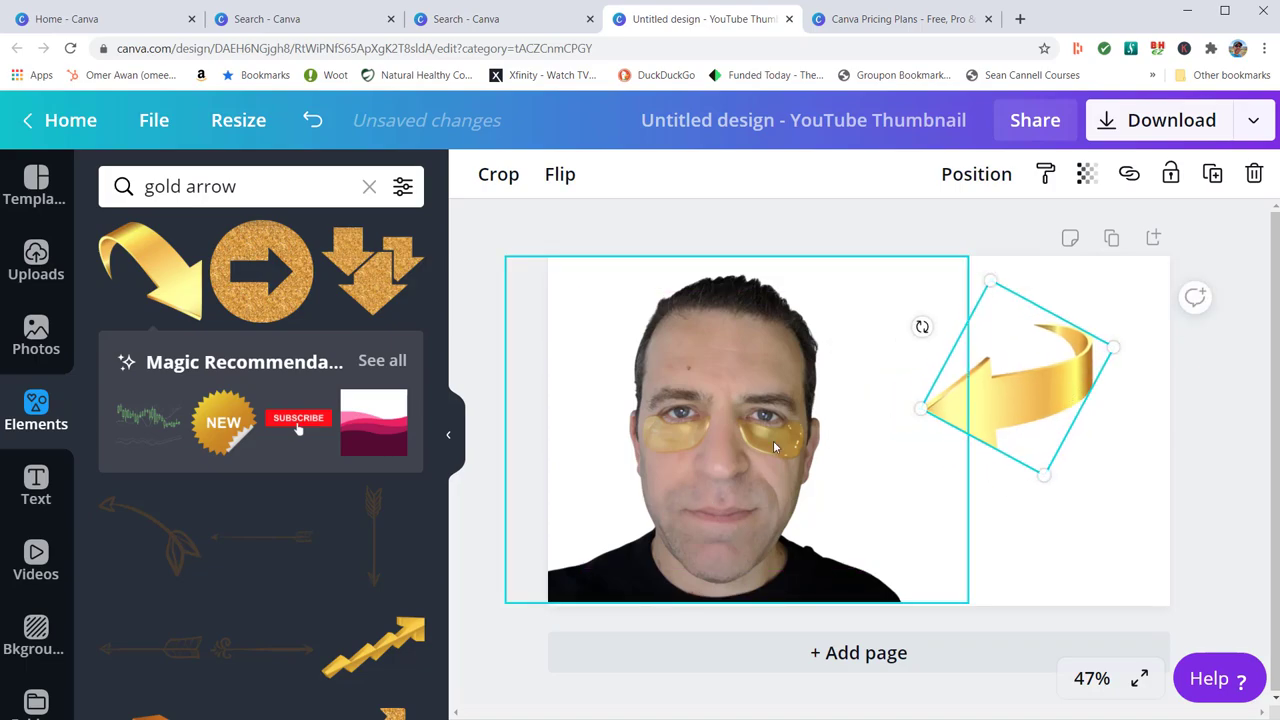
{"action": "left_click", "coordinate": [773, 440]}
{"action": "left_click_drag", "start_coordinate": [773, 440], "coordinate": [865, 444]}
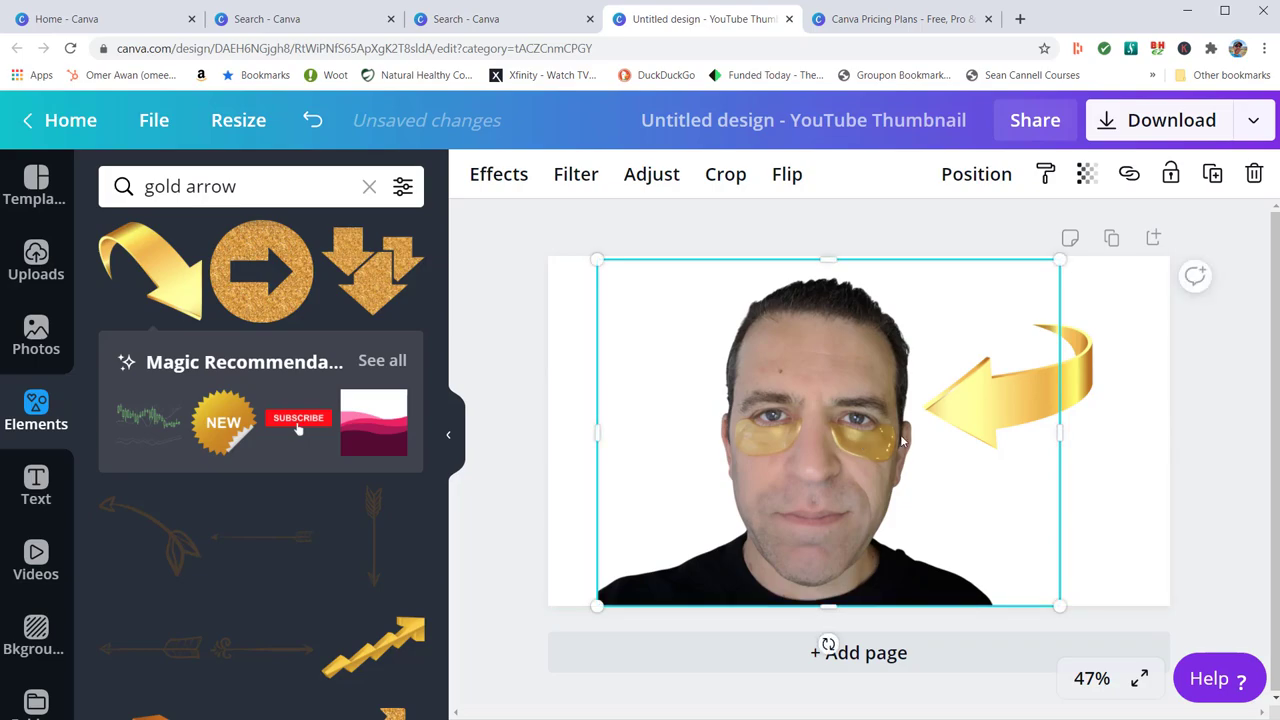